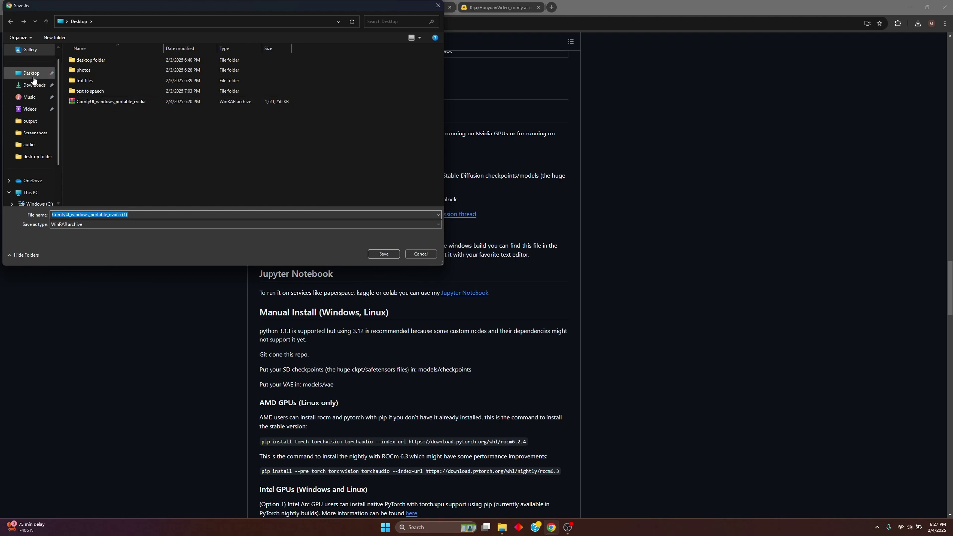
# Step: Save the ComfyUI_windows_portable_nvidia archive to the Desktop and extract it there with WinRAR
pyautogui.click(22, 73)
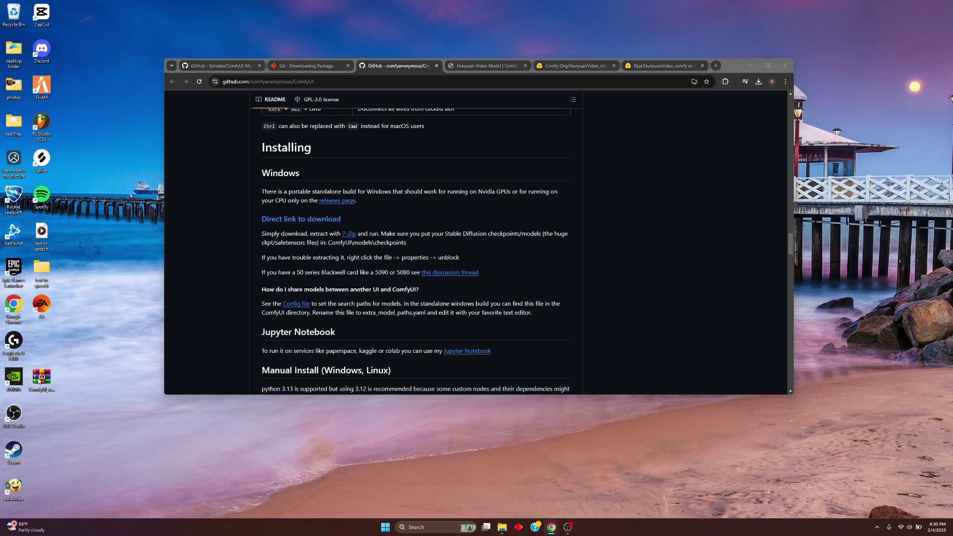
pyautogui.rightClick(39, 380)
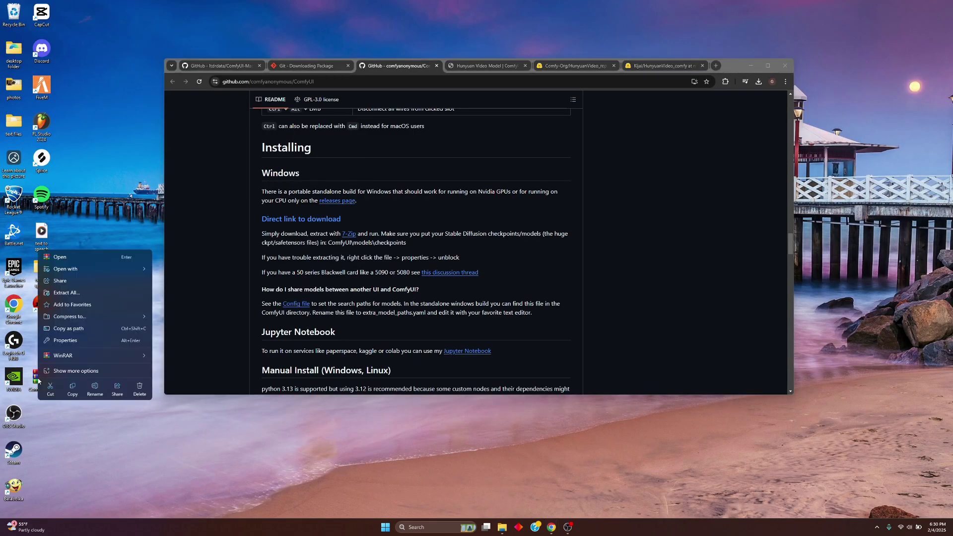
pyautogui.moveTo(99, 355)
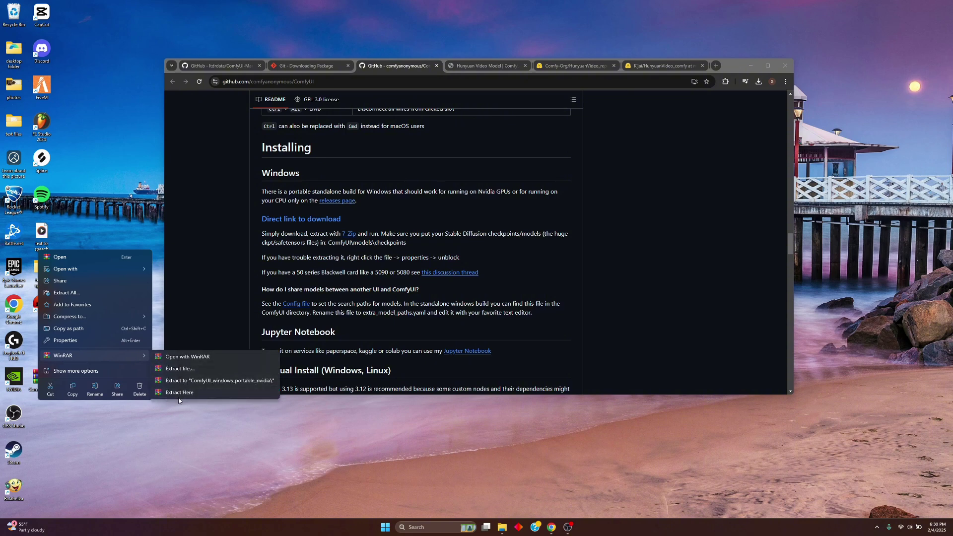
pyautogui.click(174, 393)
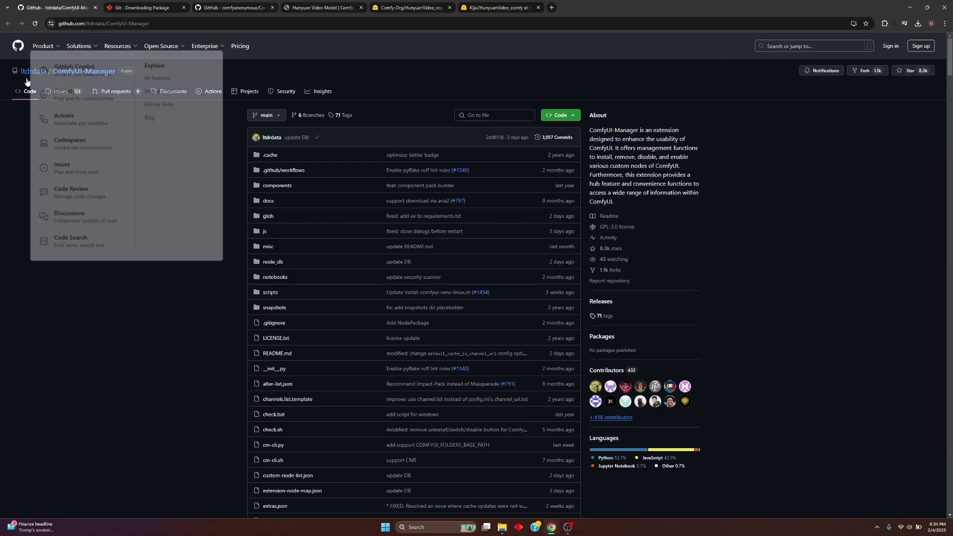
# Step: Save the install-manager-for-portable-version batch file from the ComfyUI-Manager installation instructions into the ComfyUI_windows_portable folder on drive D
pyautogui.moveTo(948, 72); pyautogui.dragTo(947, 147)
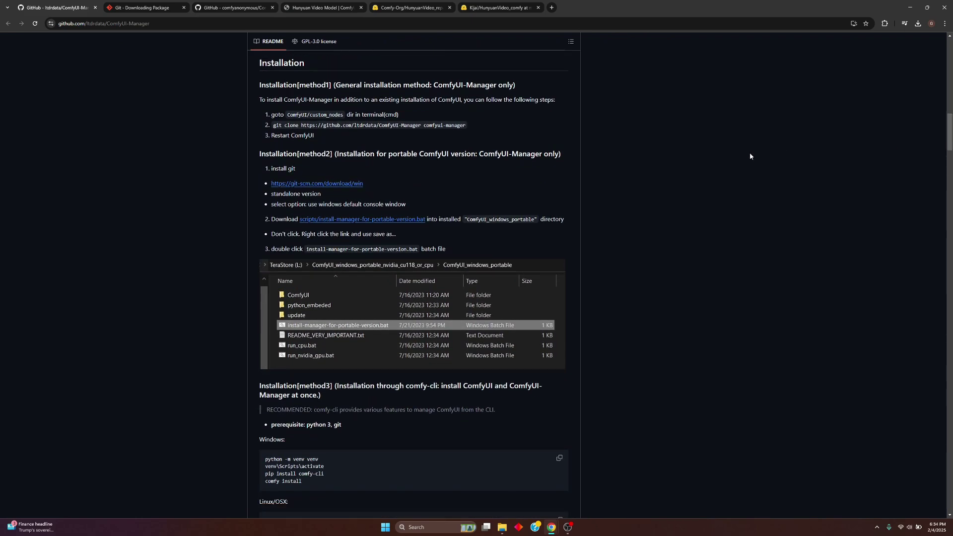
pyautogui.rightClick(348, 221)
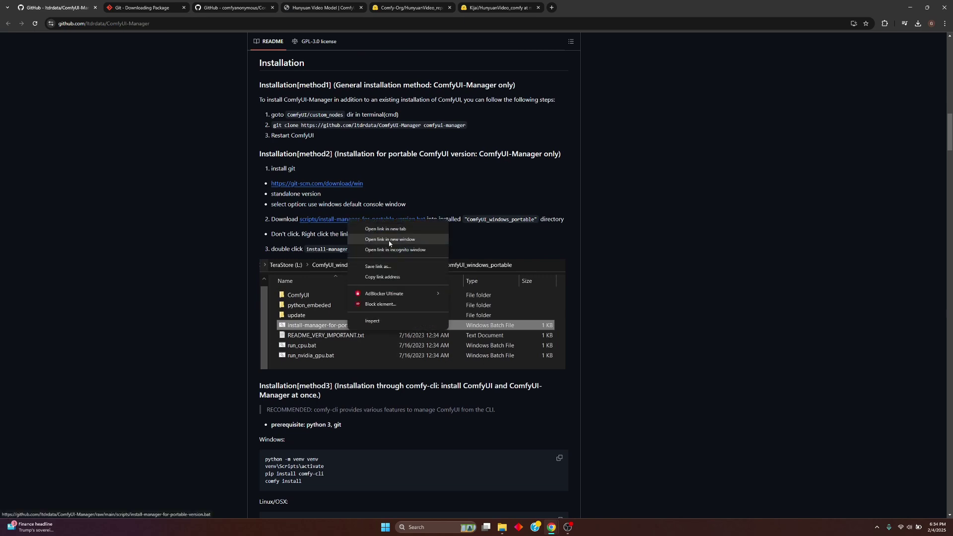
pyautogui.click(377, 266)
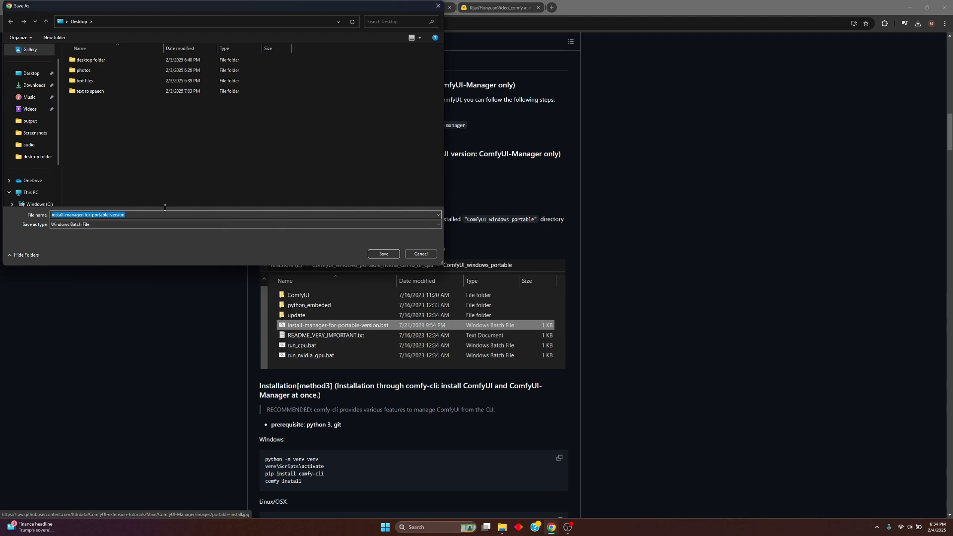
pyautogui.scroll(-1, 30, 159)
pyautogui.click(38, 180)
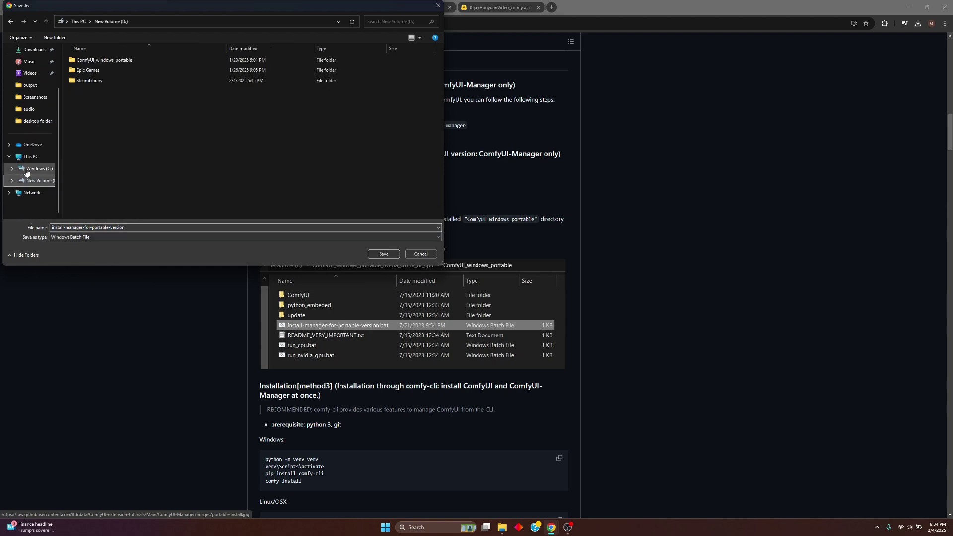
pyautogui.doubleClick(91, 63)
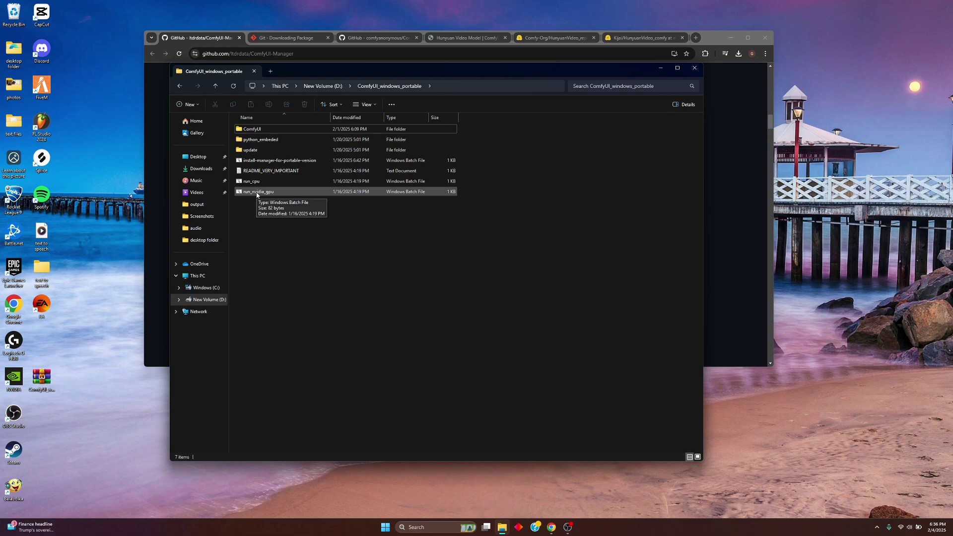
# Step: Launch ComfyUI with run_nvidia_gpu and run Update All from ComfyUI Manager
pyautogui.doubleClick(257, 193)
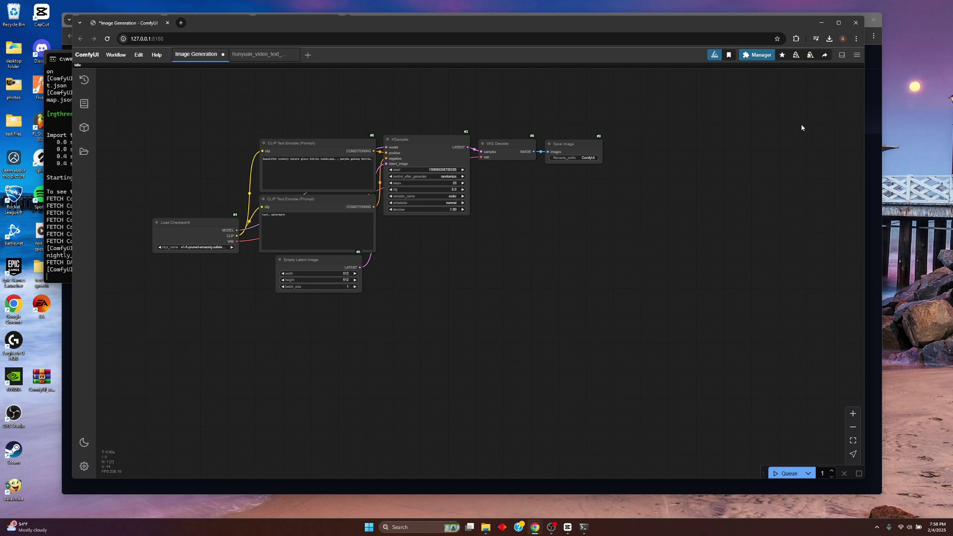
pyautogui.click(755, 56)
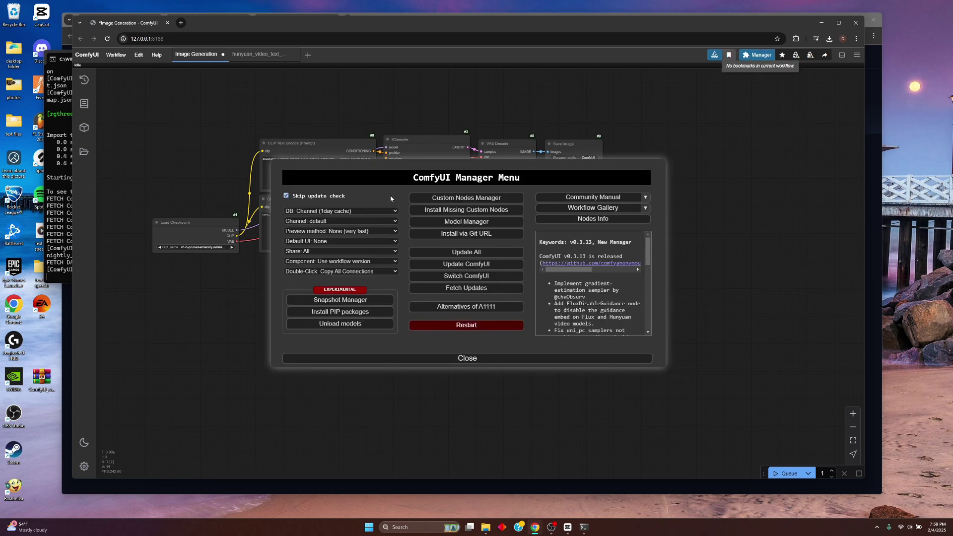
pyautogui.click(461, 253)
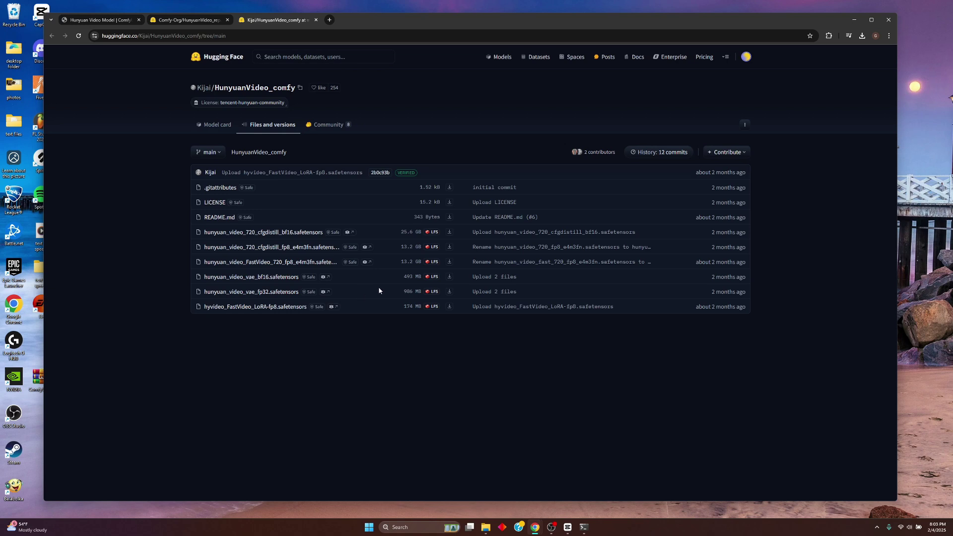
# Step: Download hunyuan_video_720_cfgdistill_bf16.safetensors from Hugging Face into ComfyUI_windows_portable\ComfyUI\models\diffusion_models on drive D
pyautogui.rightClick(450, 237)
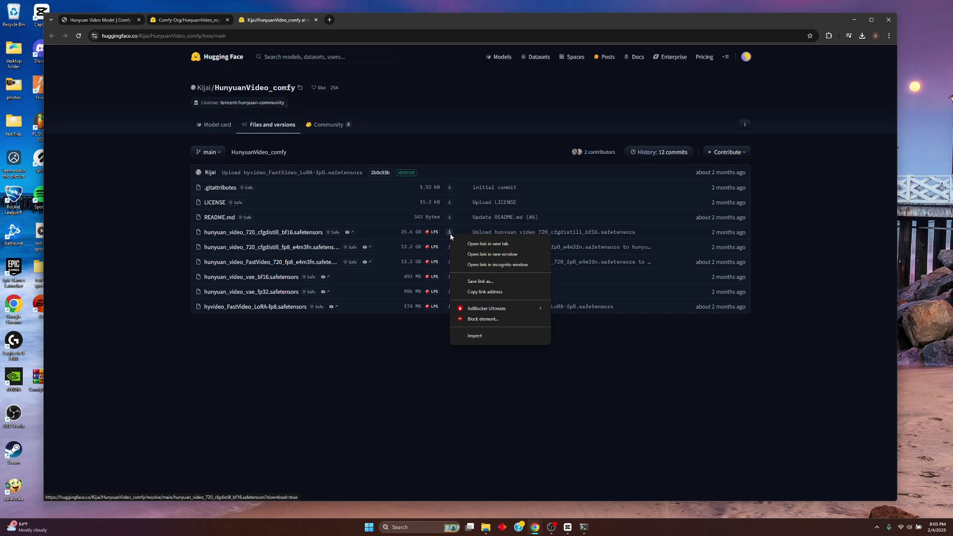
pyautogui.click(480, 282)
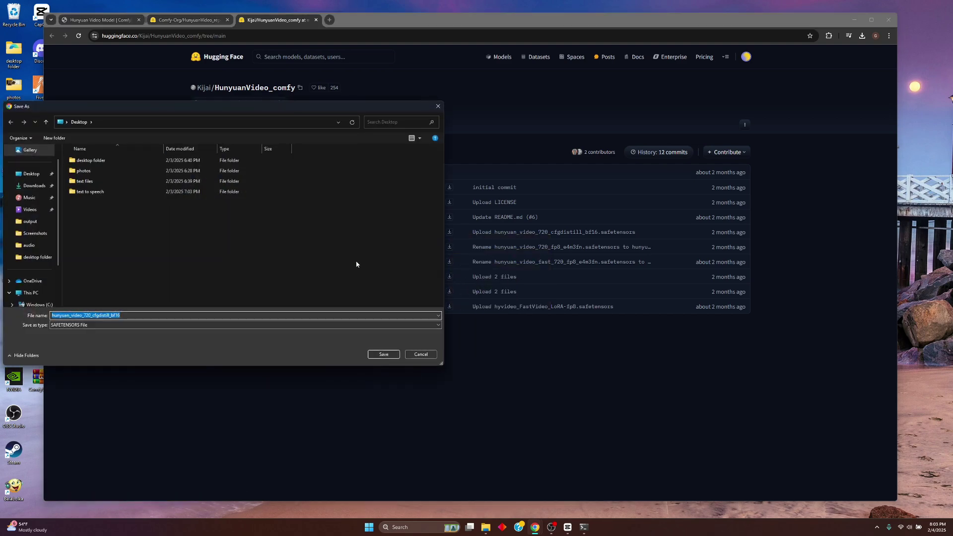
pyautogui.scroll(-1, 32, 297)
pyautogui.click(38, 280)
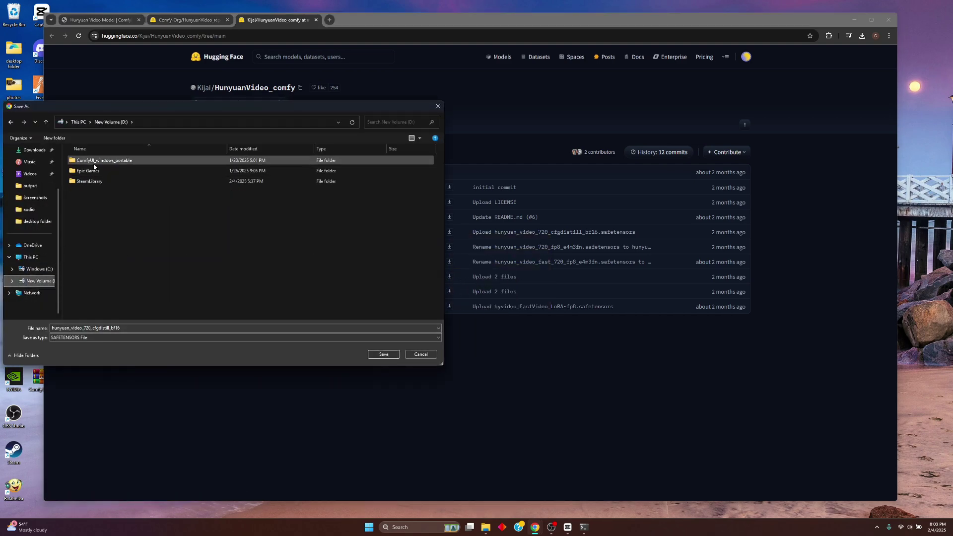
pyautogui.doubleClick(93, 161)
pyautogui.doubleClick(90, 161)
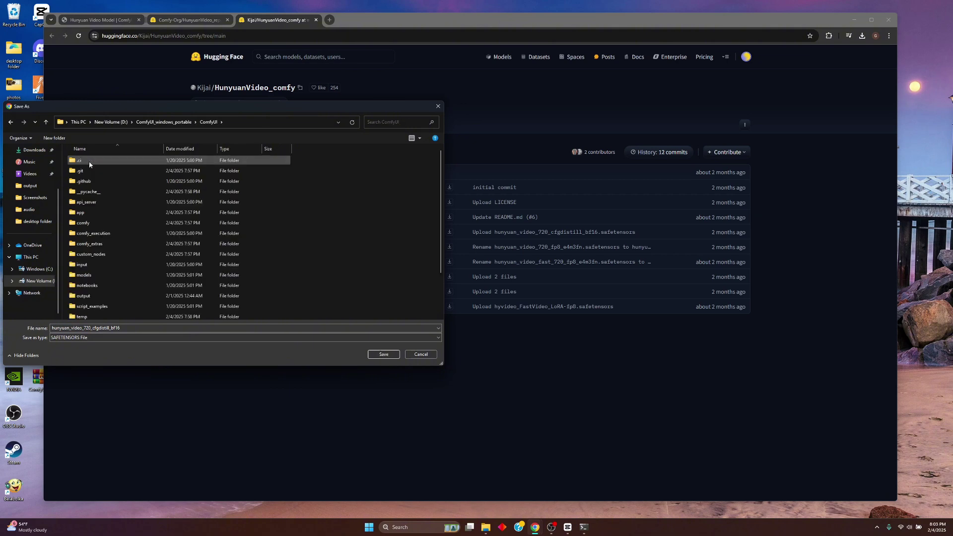
pyautogui.doubleClick(85, 275)
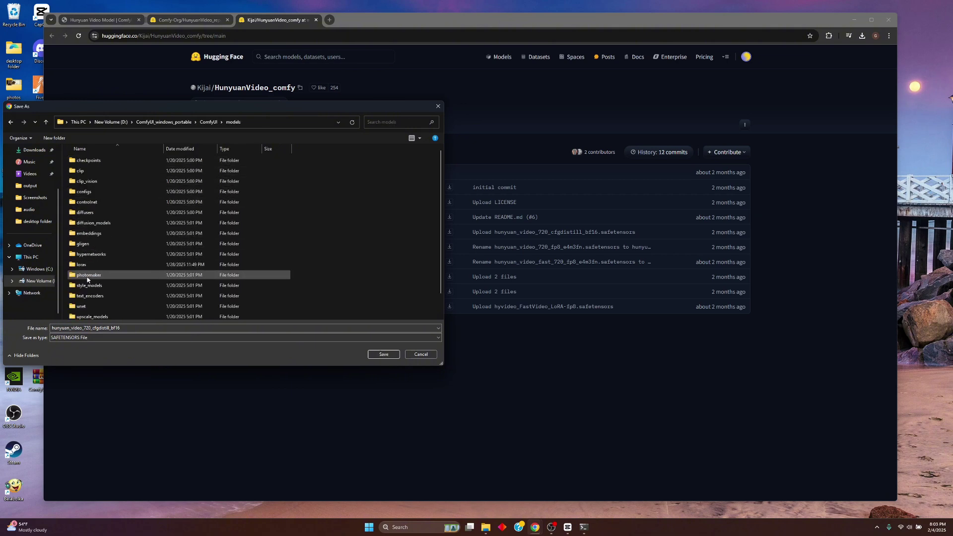
pyautogui.doubleClick(94, 223)
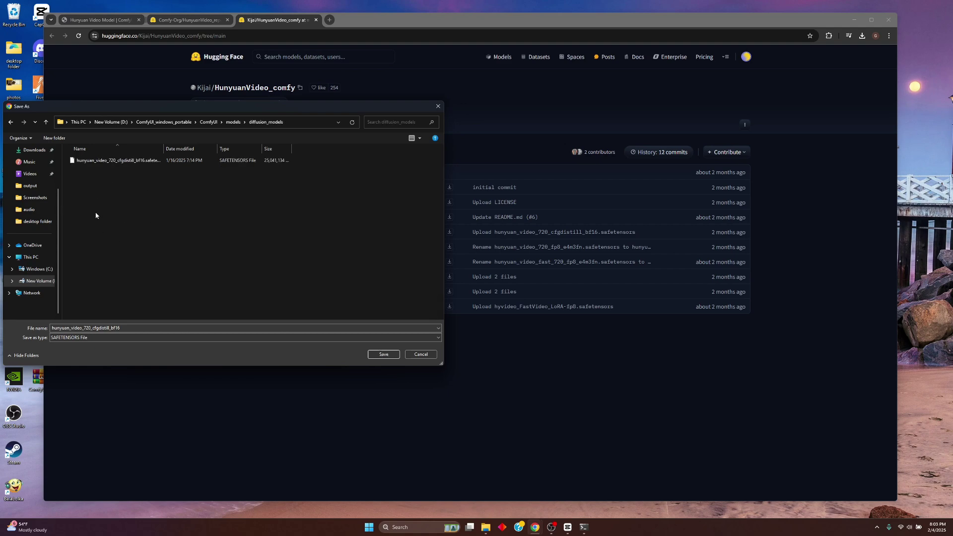
pyautogui.click(383, 355)
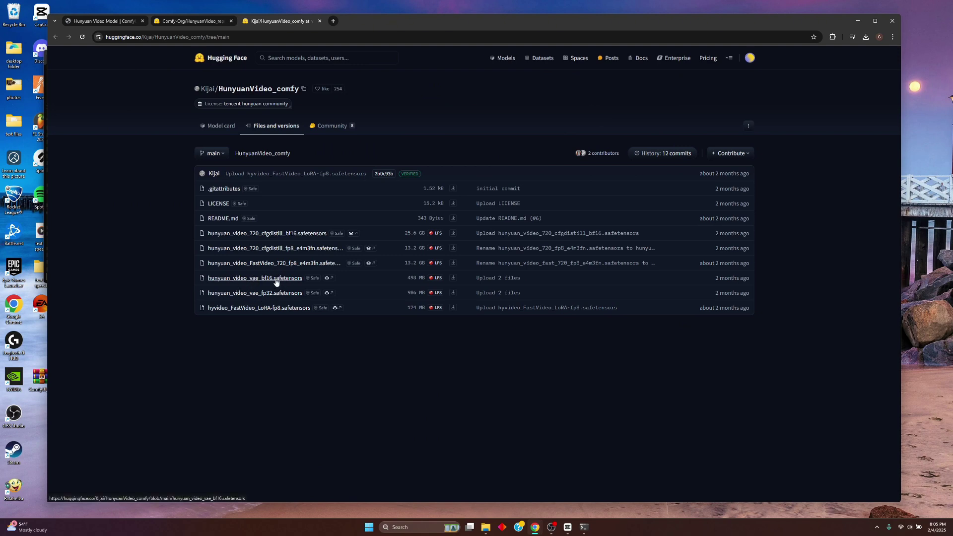
# Step: Download hunyuan_video_vae_bf16.safetensors into the vae folder under ComfyUI_windows_portable\ComfyUI\models on drive D
pyautogui.rightClick(453, 279)
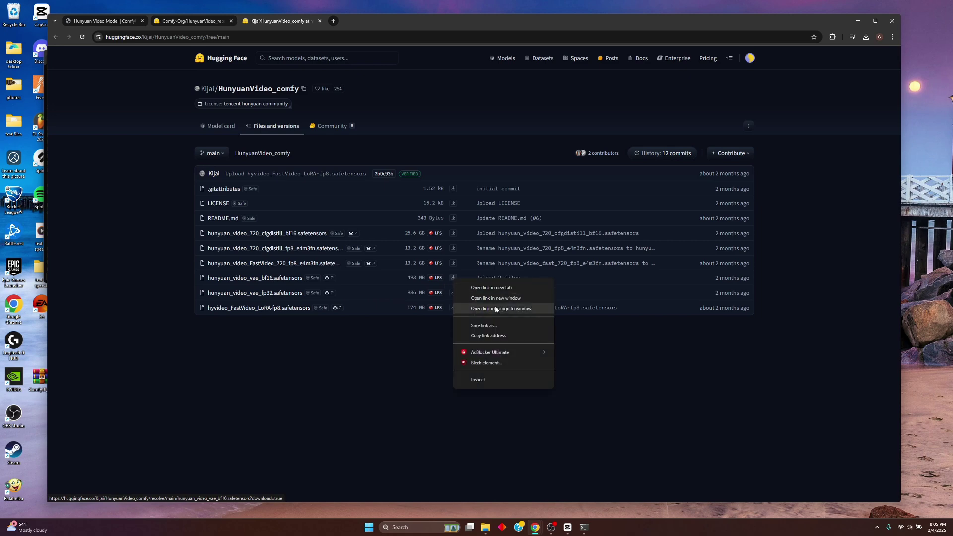
pyautogui.click(484, 326)
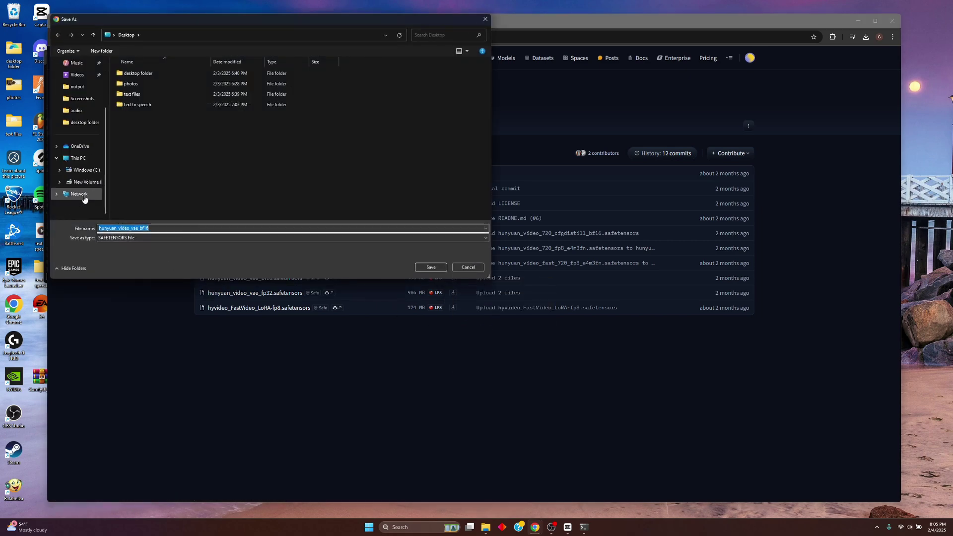
pyautogui.click(82, 186)
pyautogui.doubleClick(134, 94)
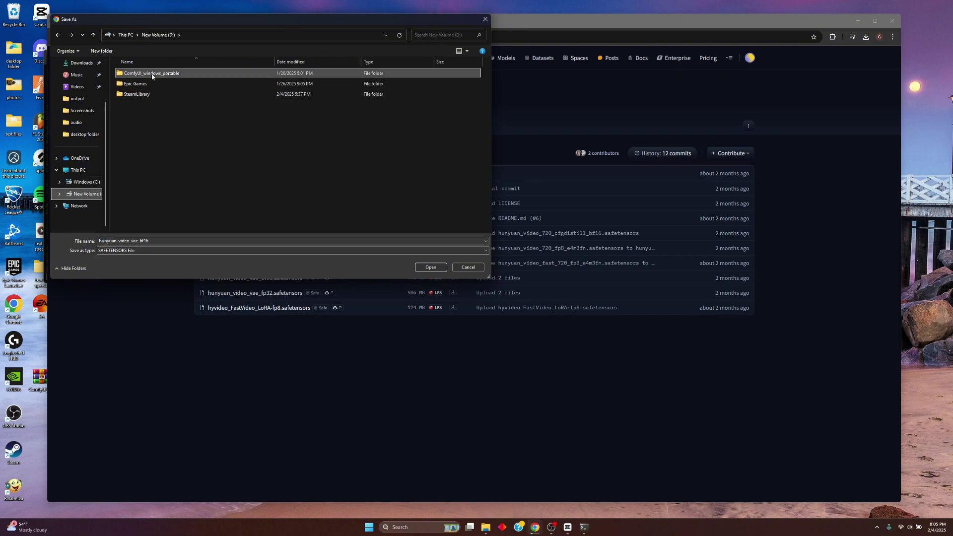
pyautogui.doubleClick(132, 73)
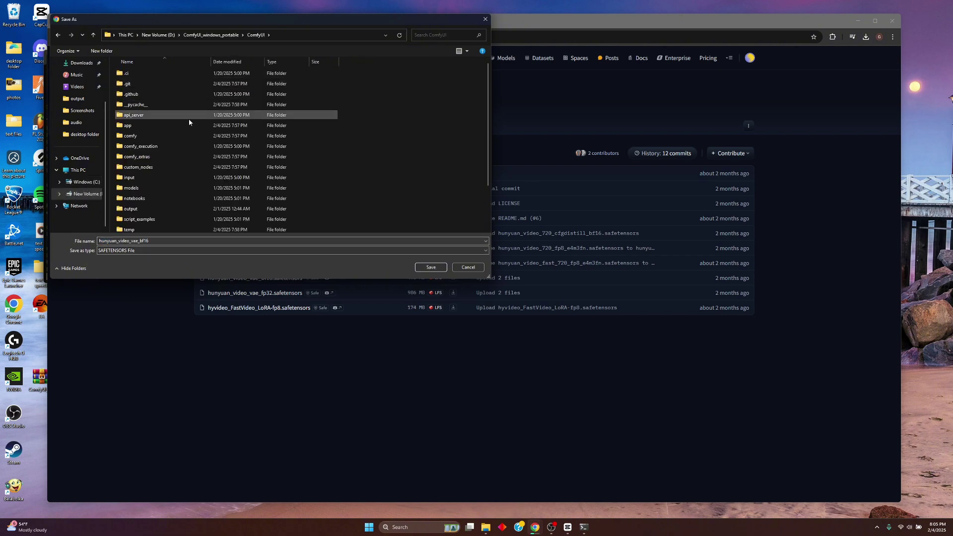
pyautogui.click(136, 188)
pyautogui.doubleClick(136, 187)
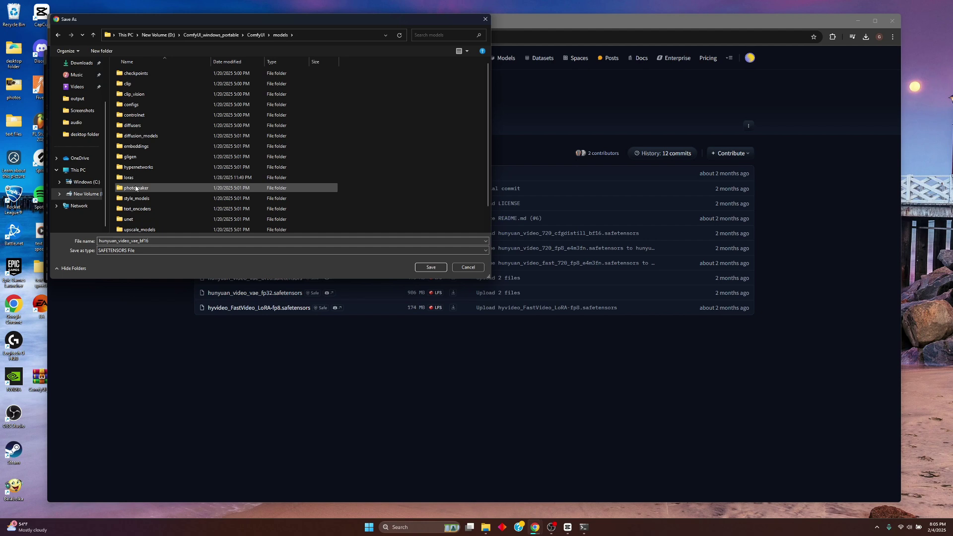
pyautogui.scroll(-1, 167, 223)
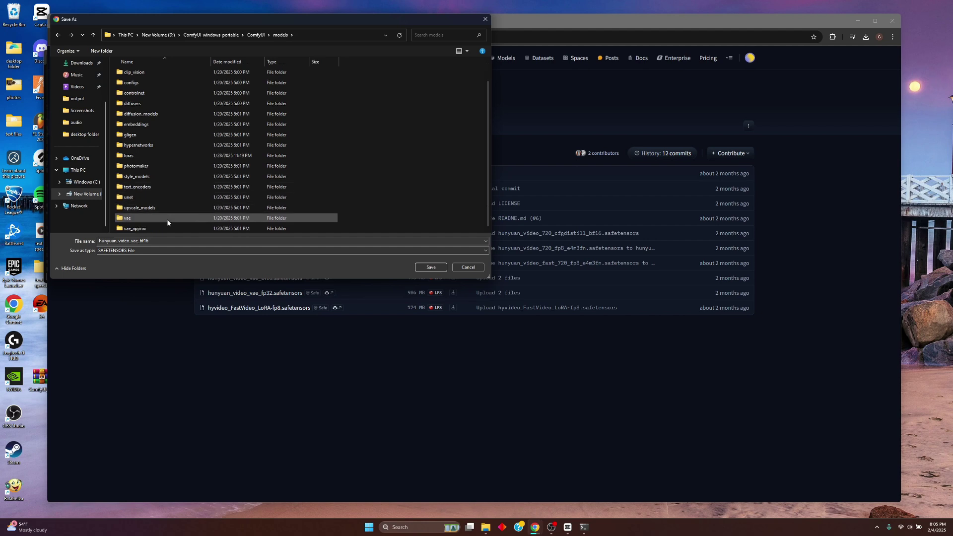
pyautogui.doubleClick(138, 219)
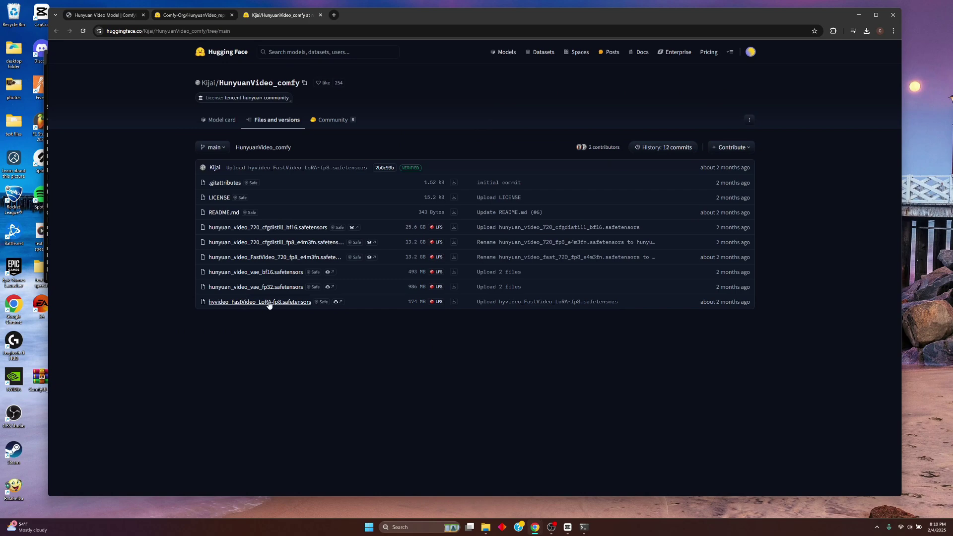
# Step: Start saving hyvideo_FastVideo_LoRA-fp8.safetensors and browse to the ComfyUI_windows_portable\ComfyUI\models folder on drive D
pyautogui.rightClick(454, 304)
pyautogui.click(490, 346)
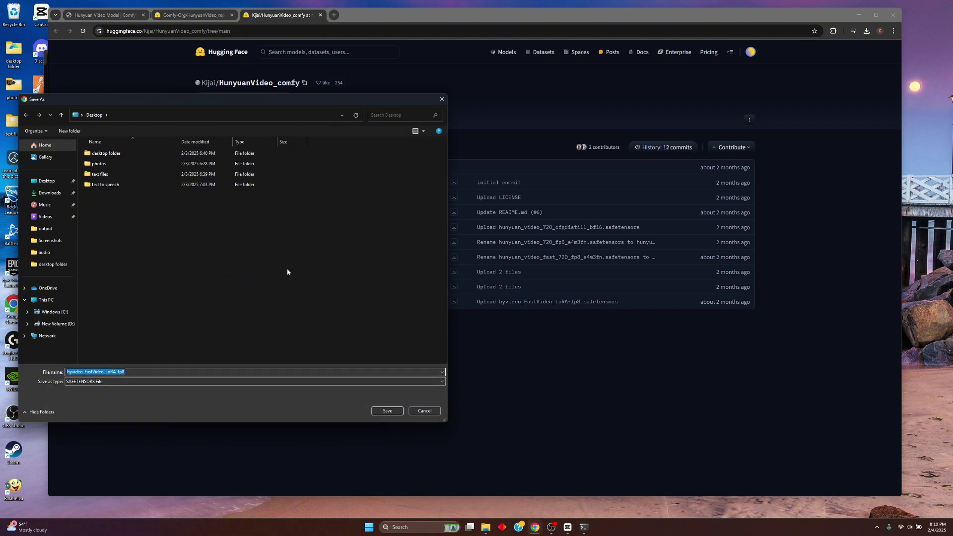
pyautogui.click(56, 324)
pyautogui.doubleClick(119, 153)
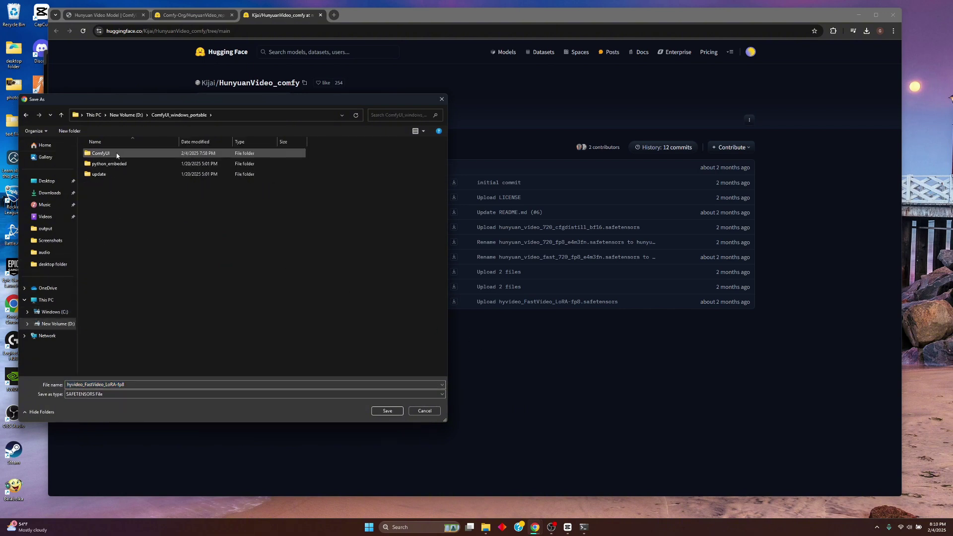
pyautogui.doubleClick(117, 155)
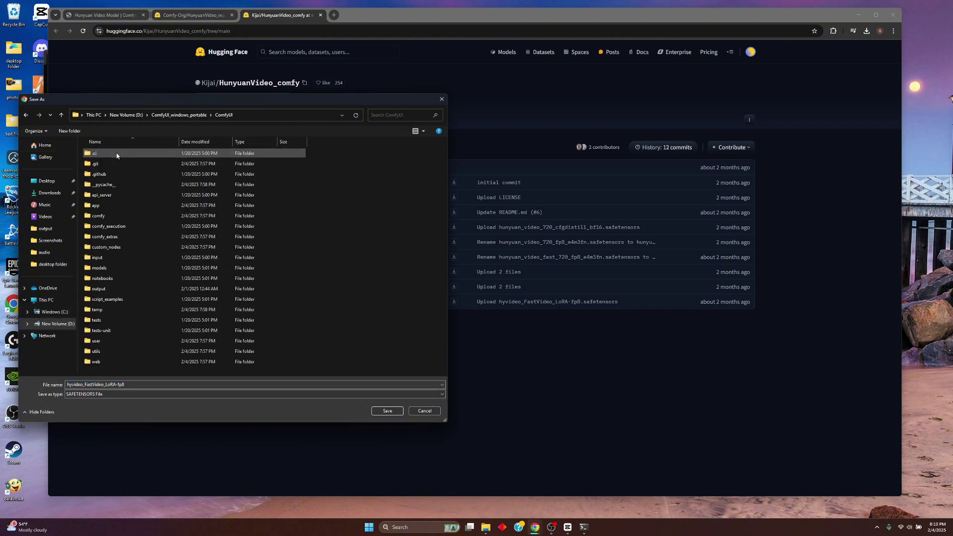
pyautogui.doubleClick(99, 269)
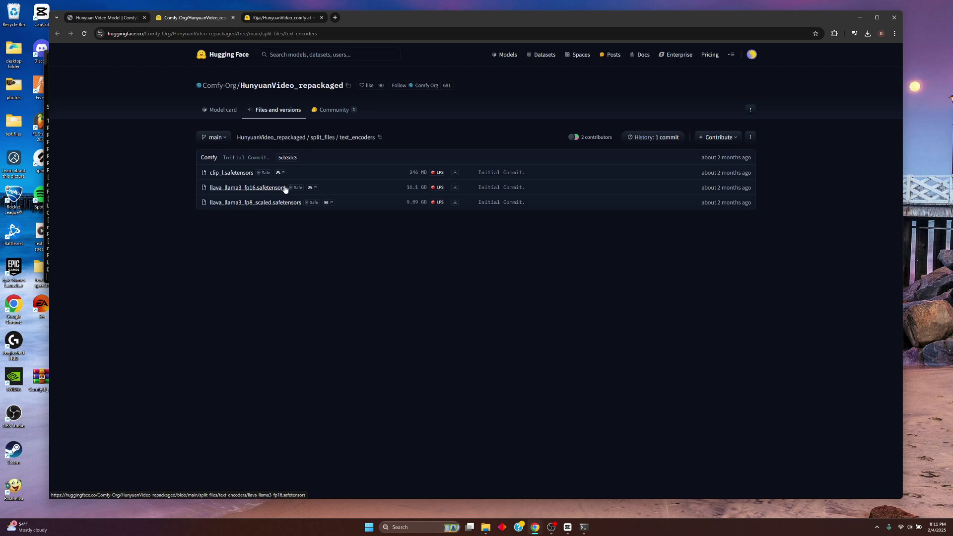
# Step: Save llava_llama3_fp16.safetensors into the text_encoders folder under ComfyUI_windows_portable\ComfyUI\models on drive D
pyautogui.rightClick(455, 188)
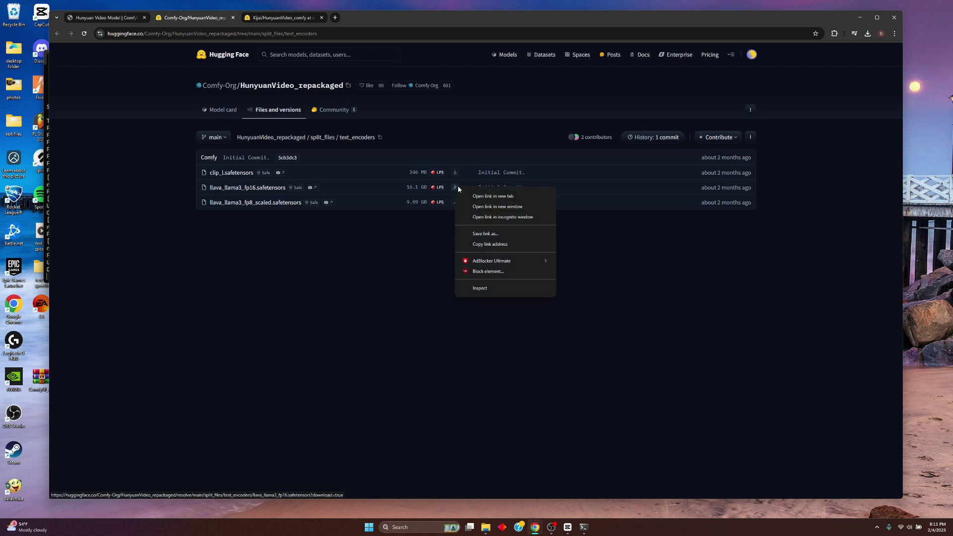
pyautogui.click(485, 234)
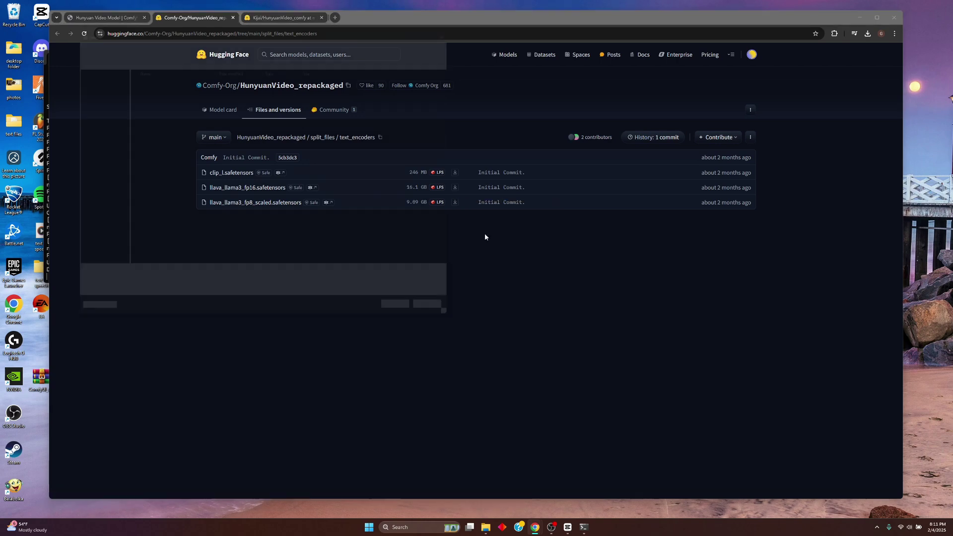
pyautogui.click(91, 240)
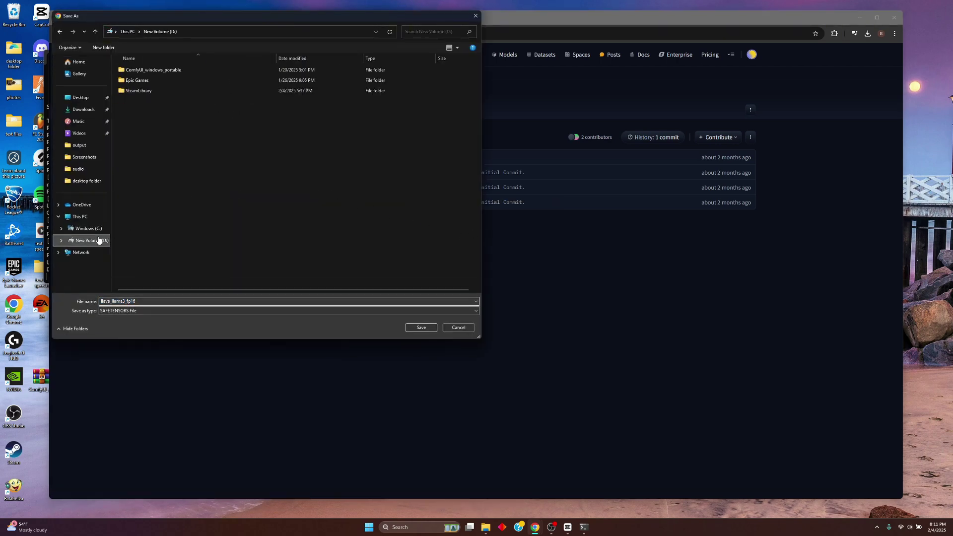
pyautogui.doubleClick(153, 70)
pyautogui.doubleClick(156, 70)
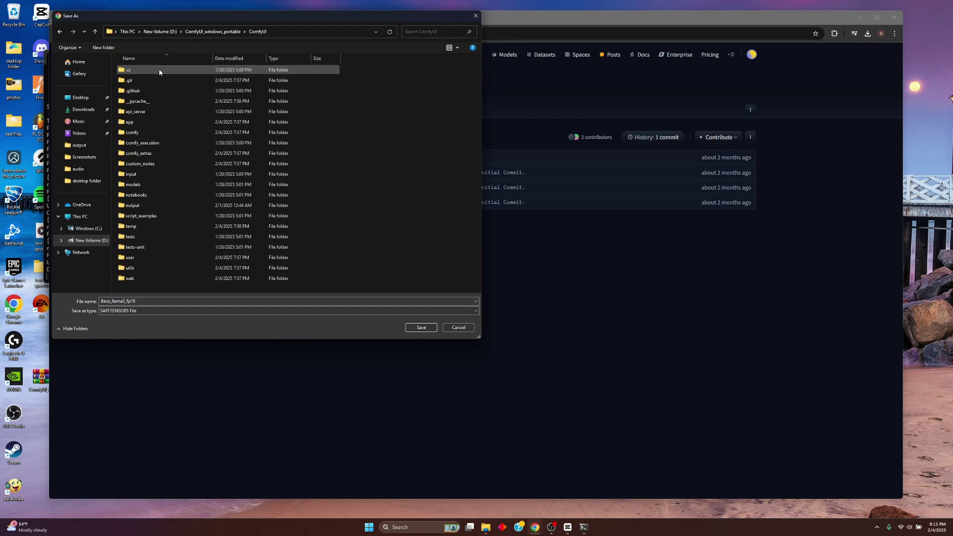
pyautogui.doubleClick(158, 186)
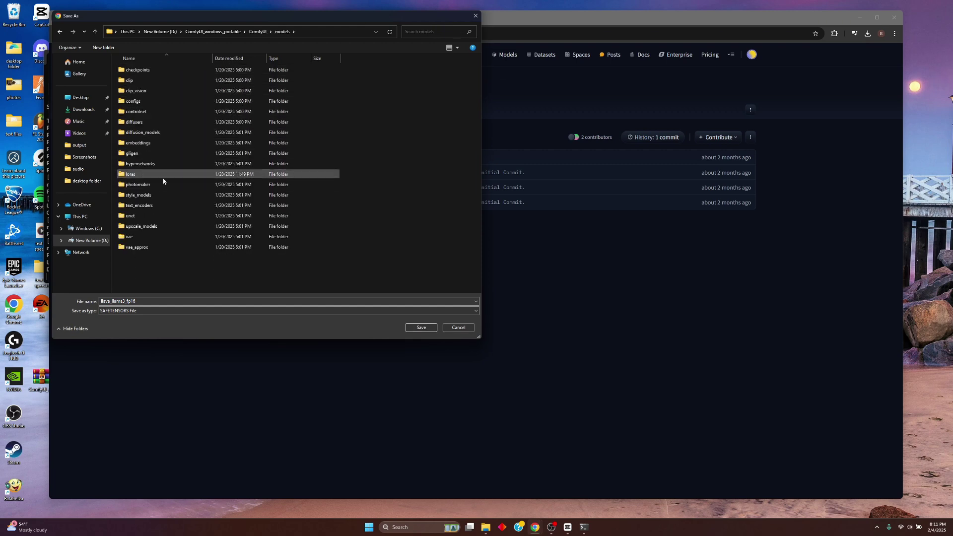
pyautogui.doubleClick(140, 208)
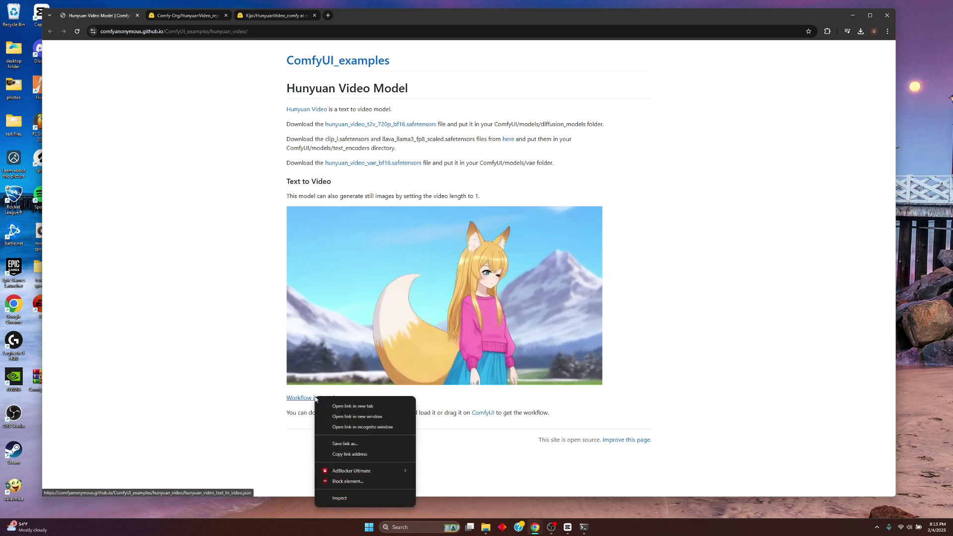
# Step: Save the linked workflow as the JSON file hunyuan_video_text_to_video on the Desktop
pyautogui.click(347, 443)
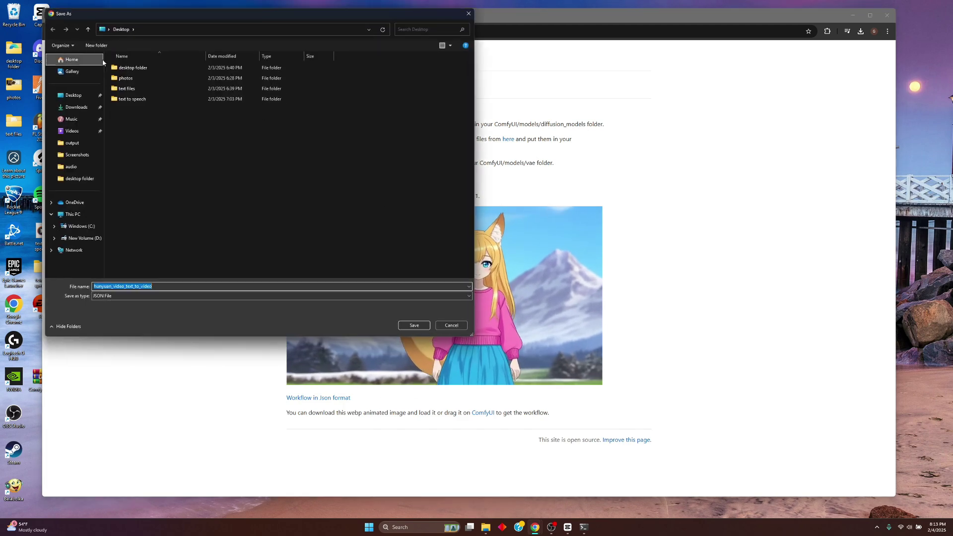
pyautogui.click(74, 95)
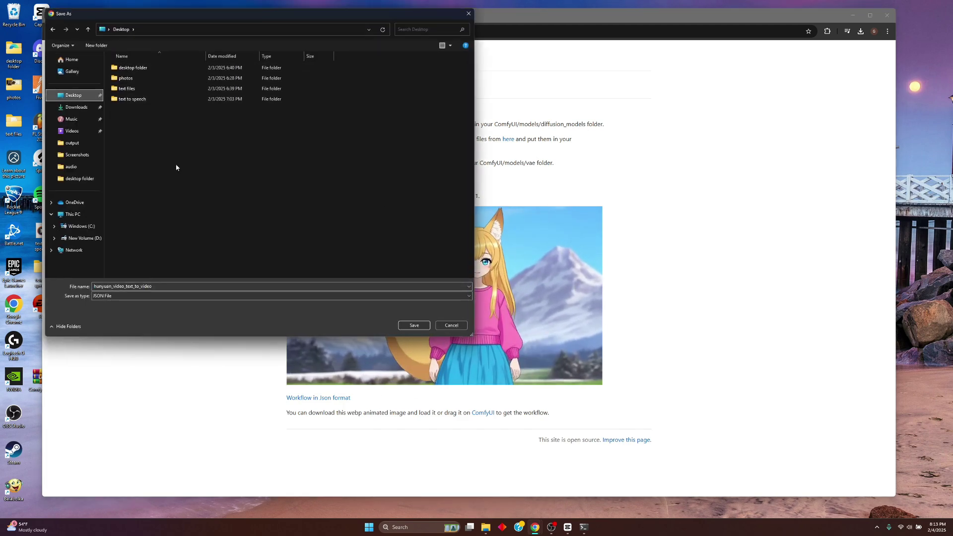
pyautogui.click(414, 325)
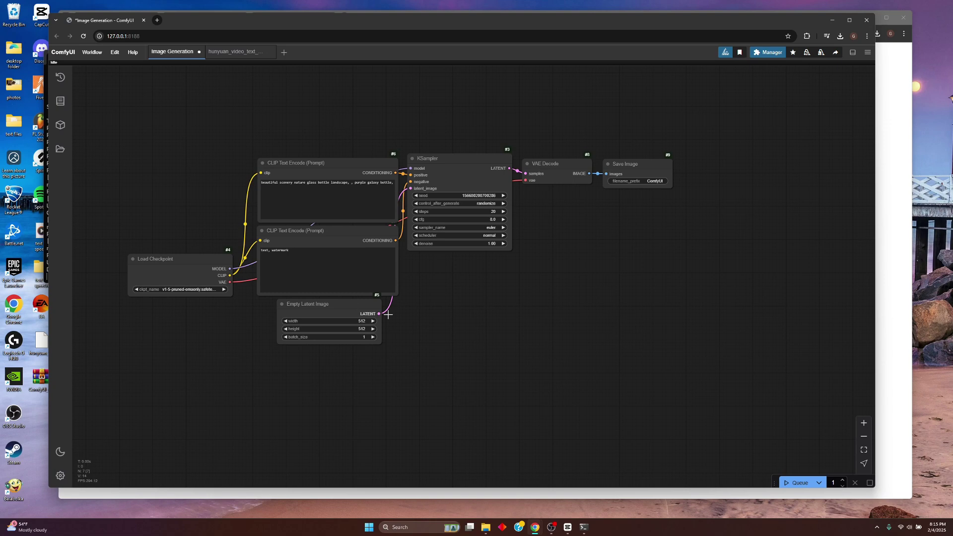
# Step: Load the downloaded hunyuan_video_text_to_video workflow into the ComfyUI canvas
pyautogui.click(840, 36)
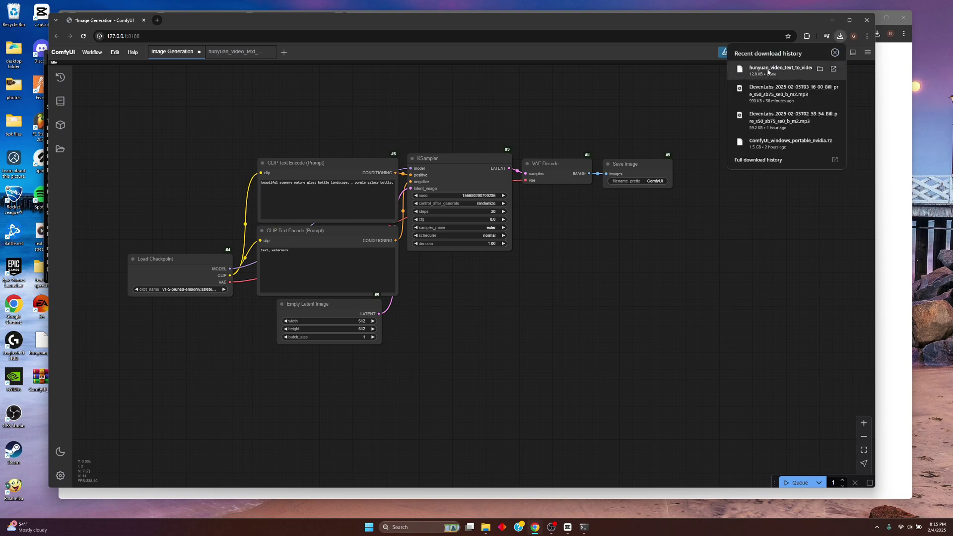
pyautogui.moveTo(767, 74); pyautogui.dragTo(416, 112)
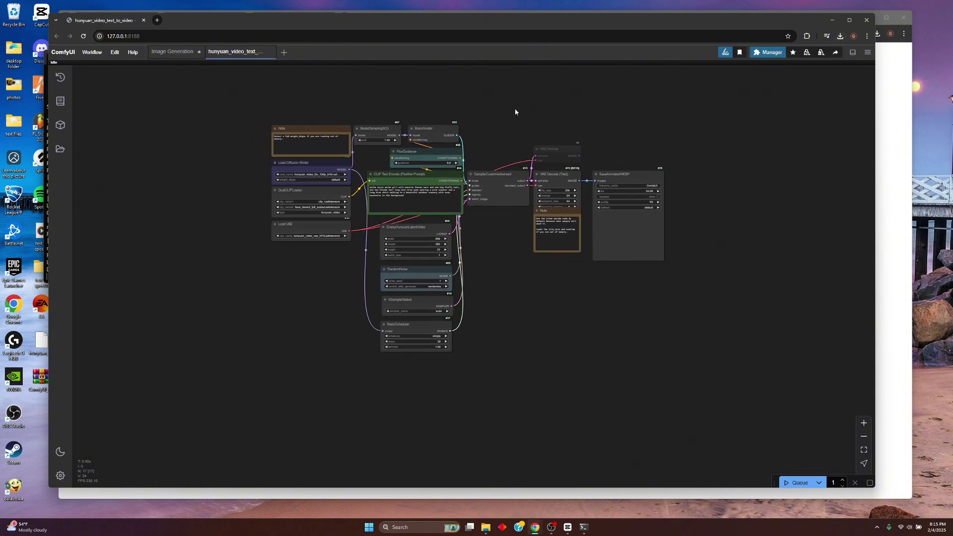
pyautogui.scroll(3, 514, 108)
pyautogui.moveTo(516, 114); pyautogui.dragTo(532, 94)
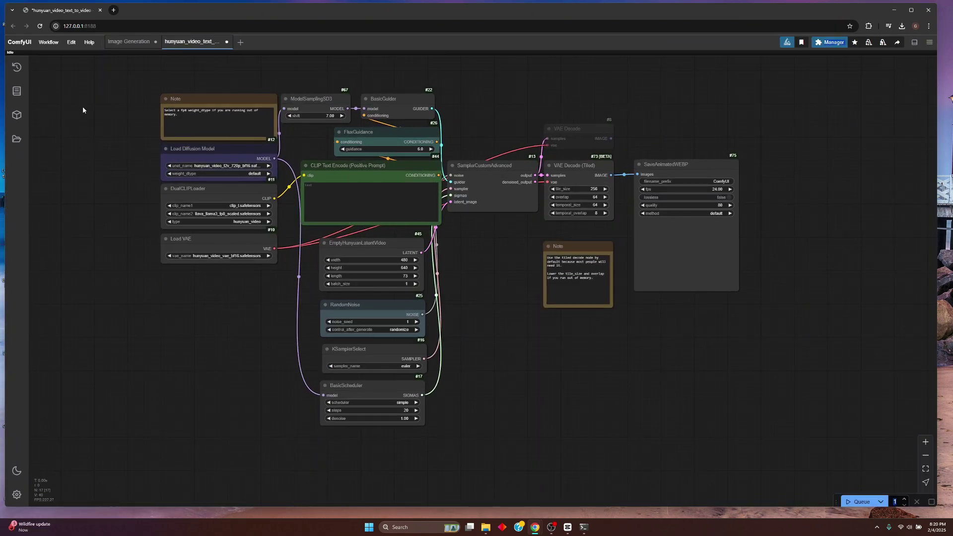
# Step: Refresh the node definitions so the newly downloaded models can be chosen in the loader nodes
pyautogui.click(72, 42)
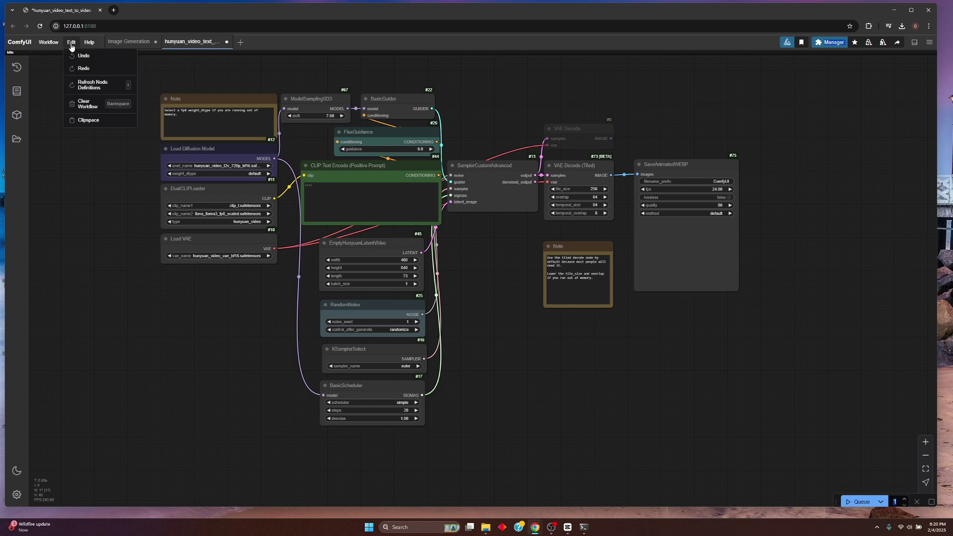
pyautogui.click(84, 88)
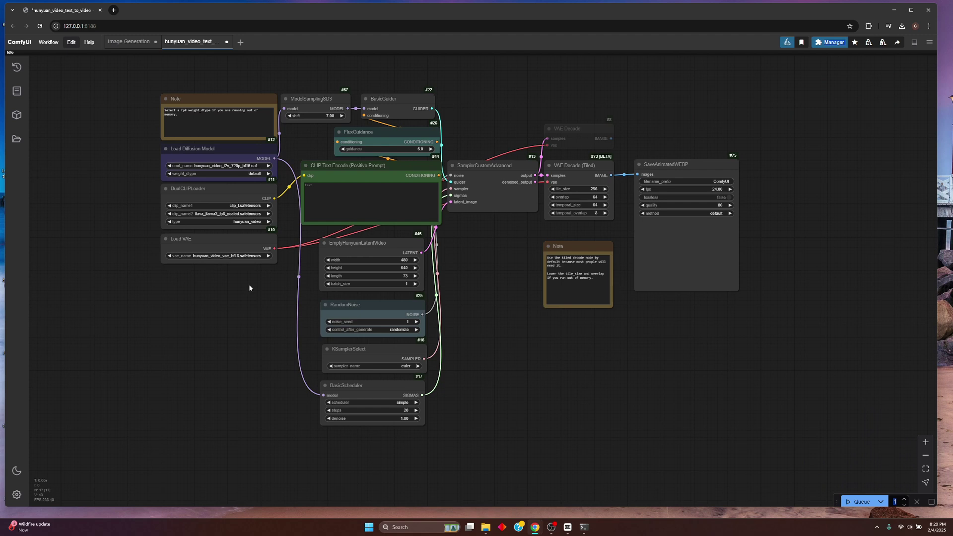
pyautogui.moveTo(487, 261); pyautogui.dragTo(492, 263)
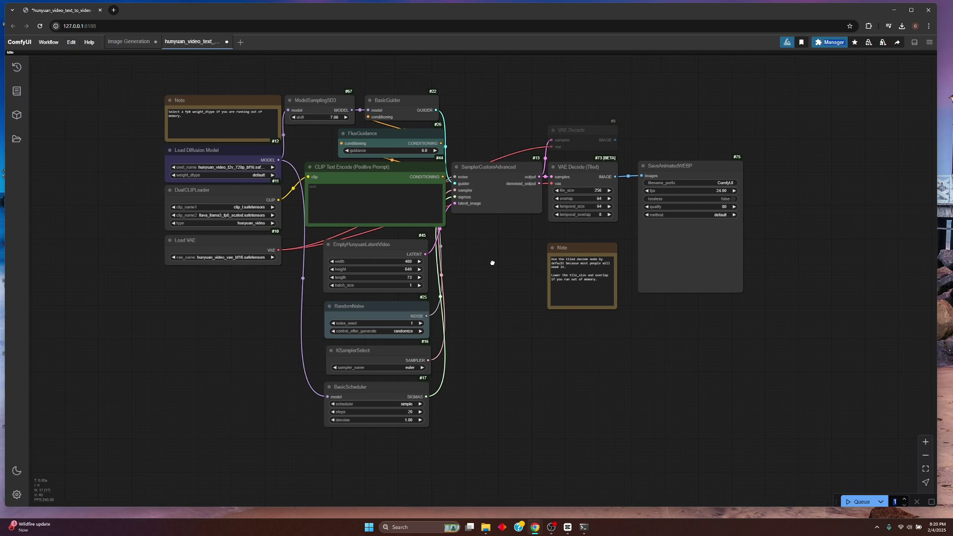
# Step: Check the unet_name, clip_name1 and vae_name choices, and select llava_llama3_fp8_scaled.safetensors as clip_name2 in DualCLIPLoader
pyautogui.click(210, 166)
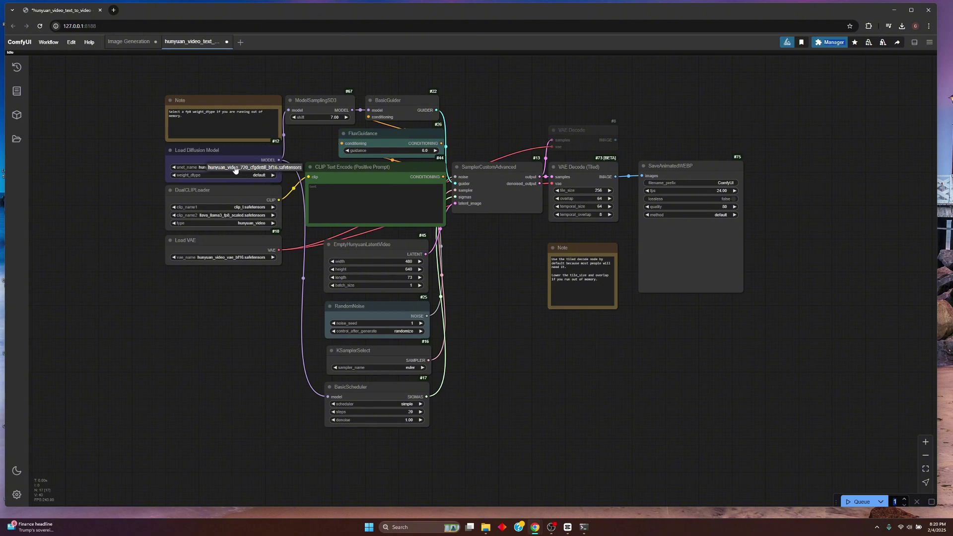
pyautogui.click(227, 207)
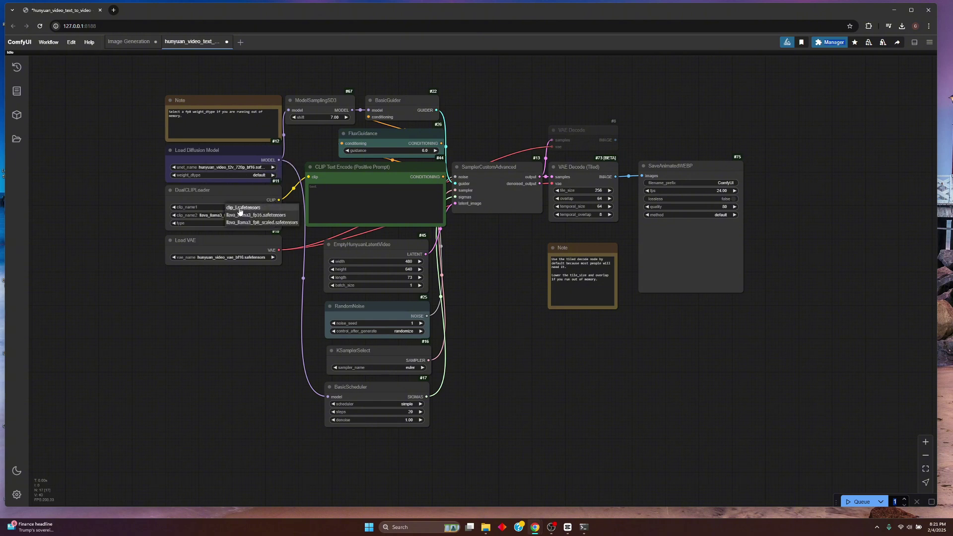
pyautogui.click(209, 215)
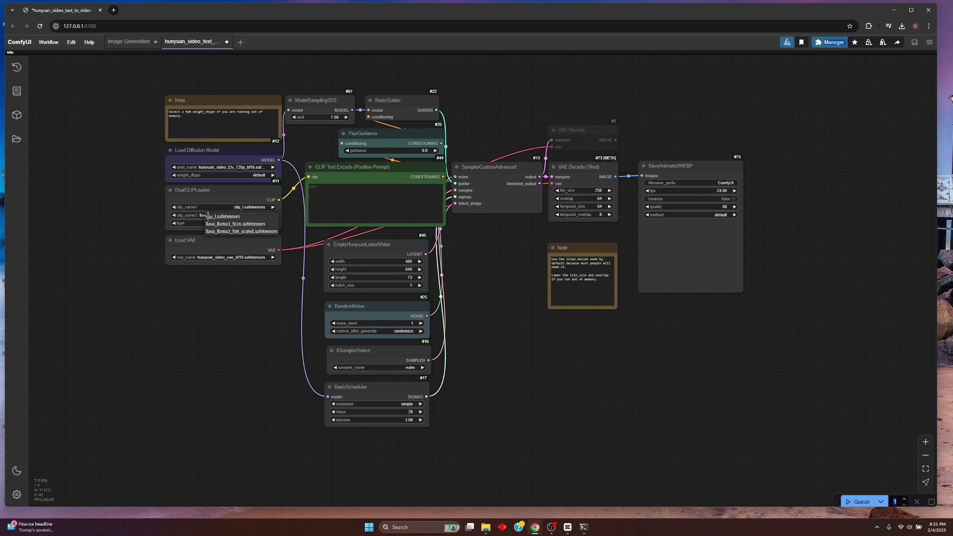
pyautogui.click(238, 231)
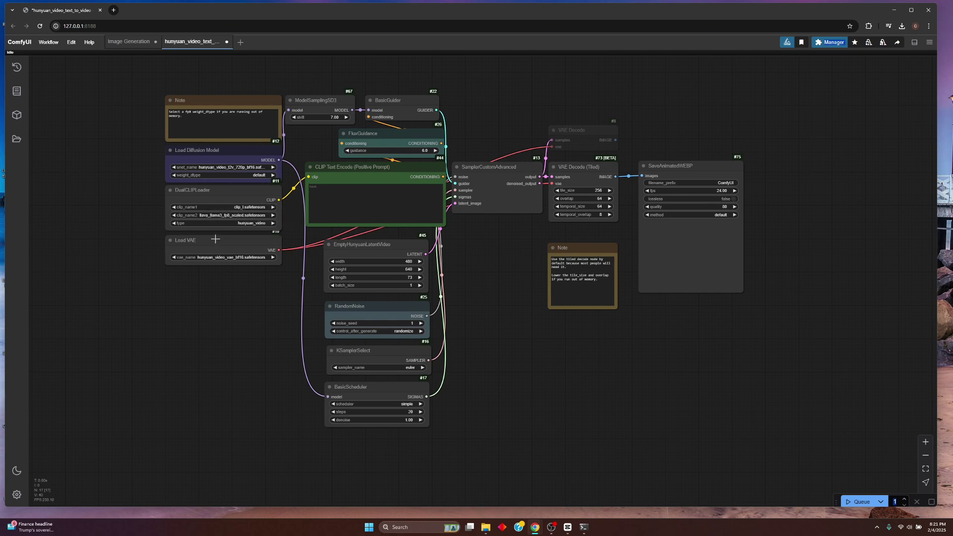
pyautogui.click(234, 258)
# Step: Examine the EmptyHunyuanLatentVideo width, height and length, the KSamplerSelect sampler options and the FluxGuidance value
pyautogui.click(389, 262)
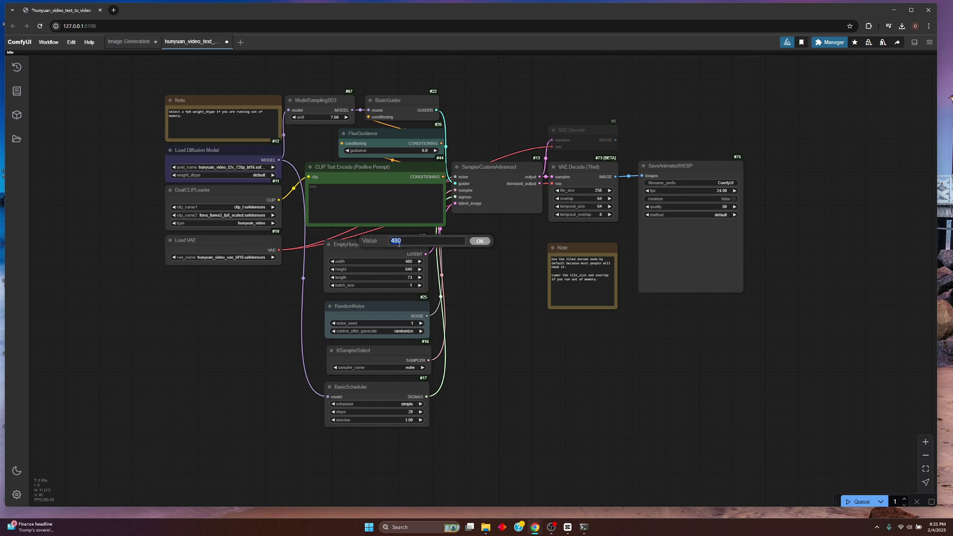
pyautogui.click(371, 269)
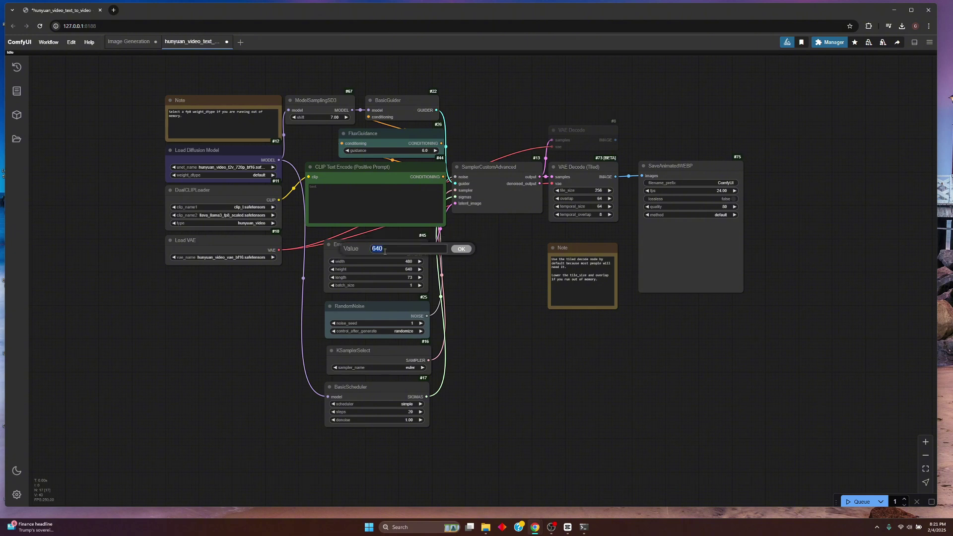
pyautogui.click(362, 277)
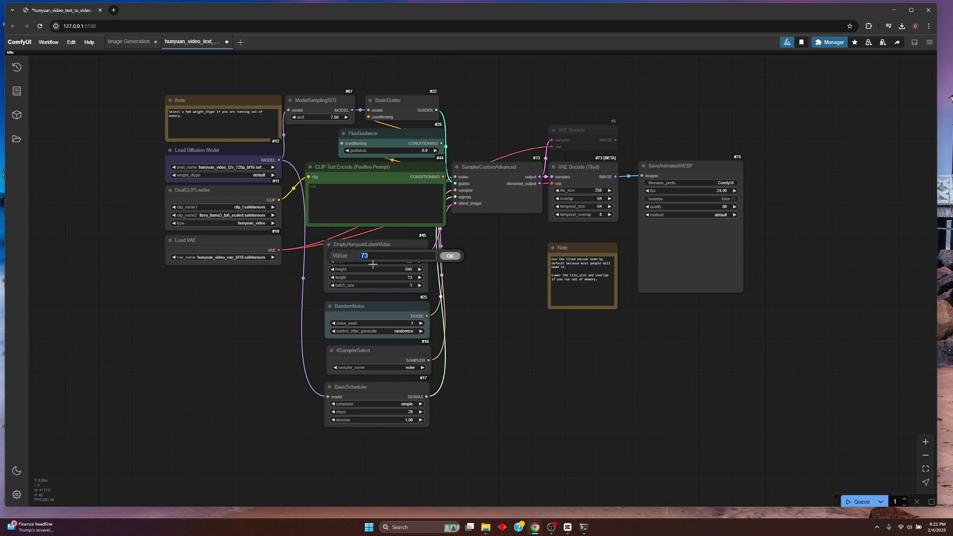
pyautogui.click(285, 304)
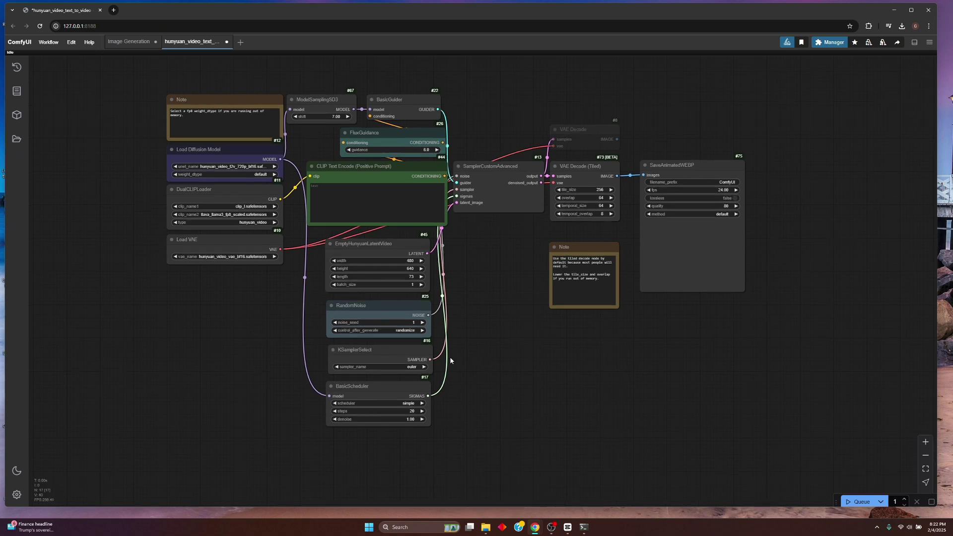
pyautogui.click(406, 367)
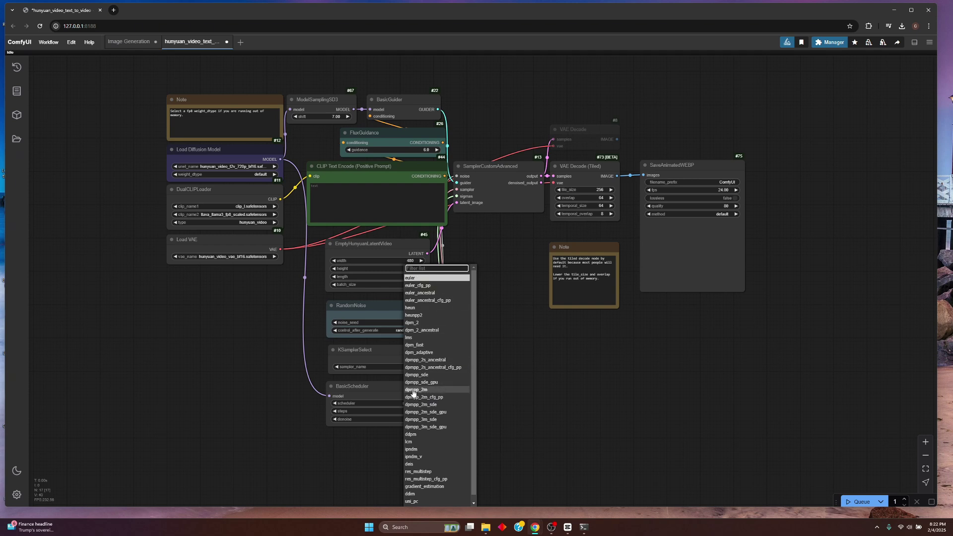
pyautogui.click(559, 232)
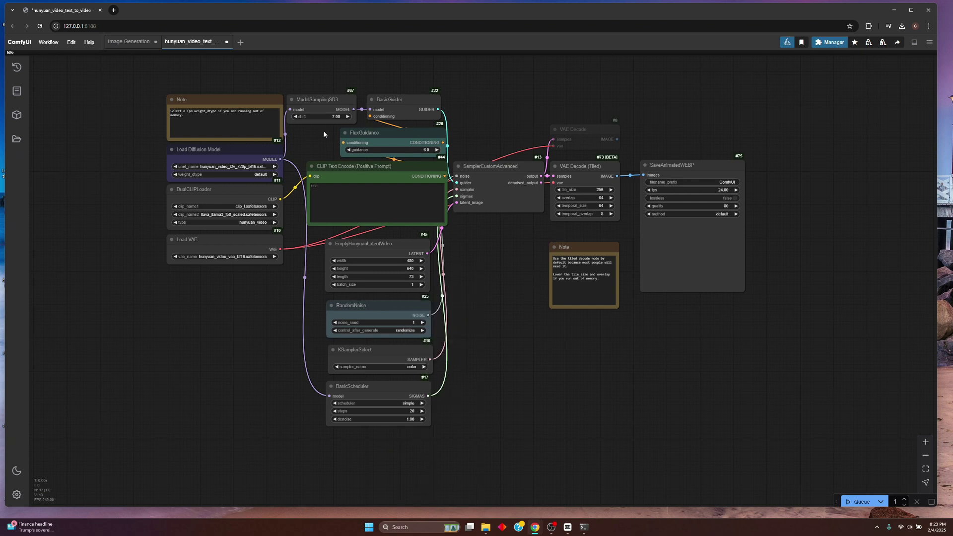
pyautogui.click(376, 149)
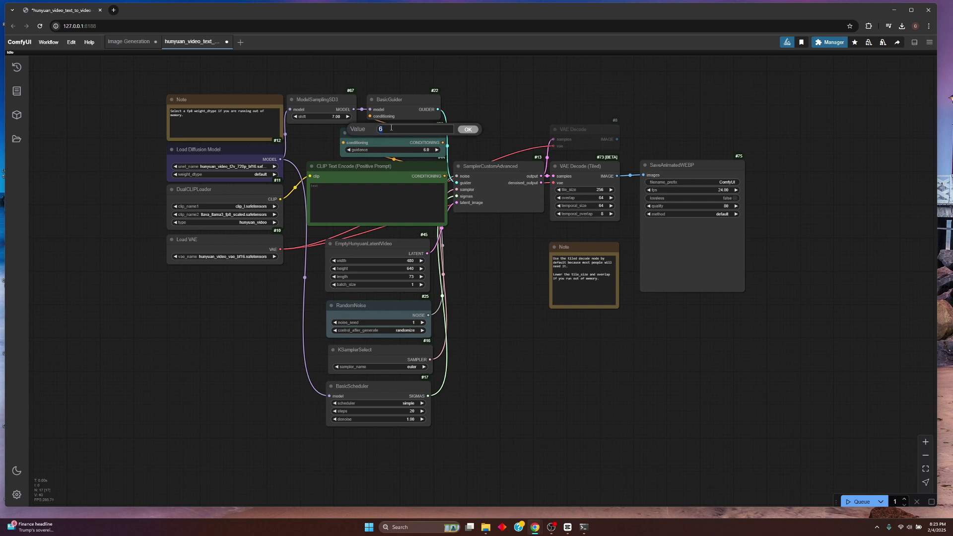
pyautogui.click(381, 128)
# Step: Move the SaveAnimatedWEBP node slightly upward on the canvas
pyautogui.moveTo(703, 165)
pyautogui.mouseDown()
pyautogui.moveTo(729, 180)
pyautogui.moveTo(712, 144)
pyautogui.moveTo(725, 156)
pyautogui.moveTo(706, 154)
pyautogui.mouseUp()
pyautogui.click(765, 214)
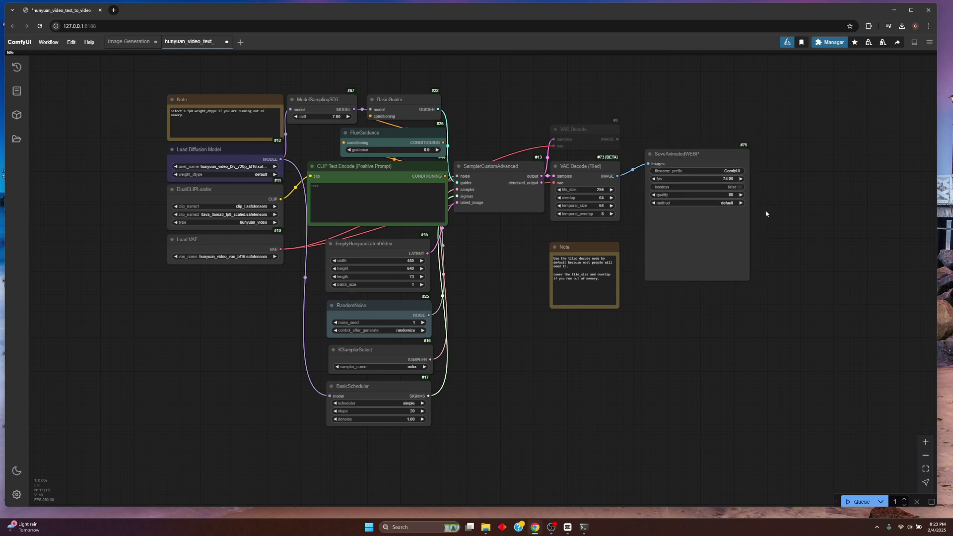
# Step: Open the Custom Nodes Manager and search the custom nodes for "video help"
pyautogui.click(830, 43)
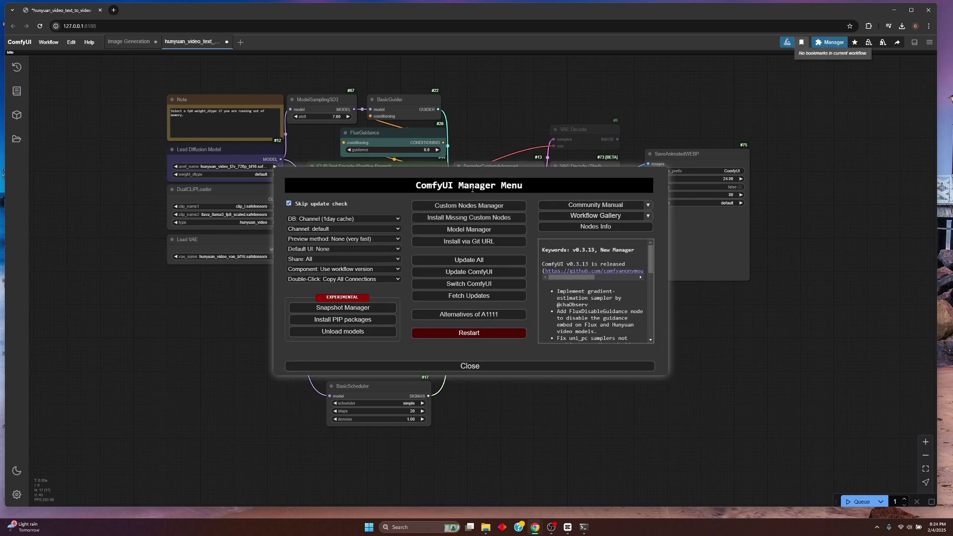
pyautogui.click(469, 205)
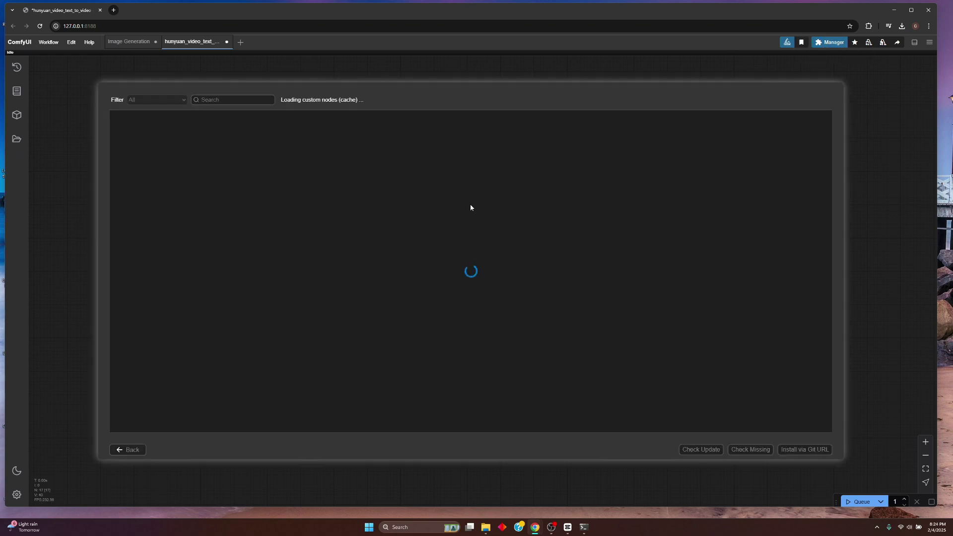
pyautogui.click(213, 100)
pyautogui.write('video')
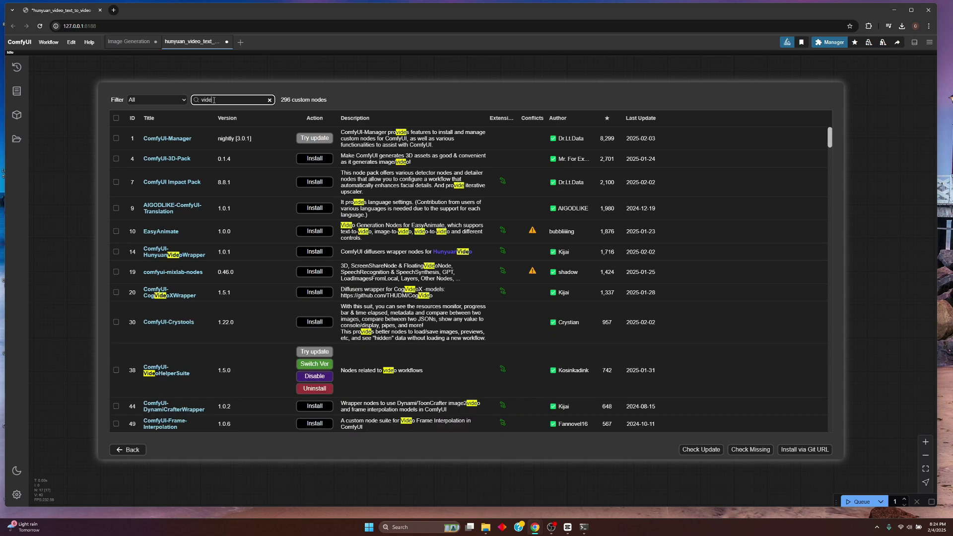
pyautogui.write('help')
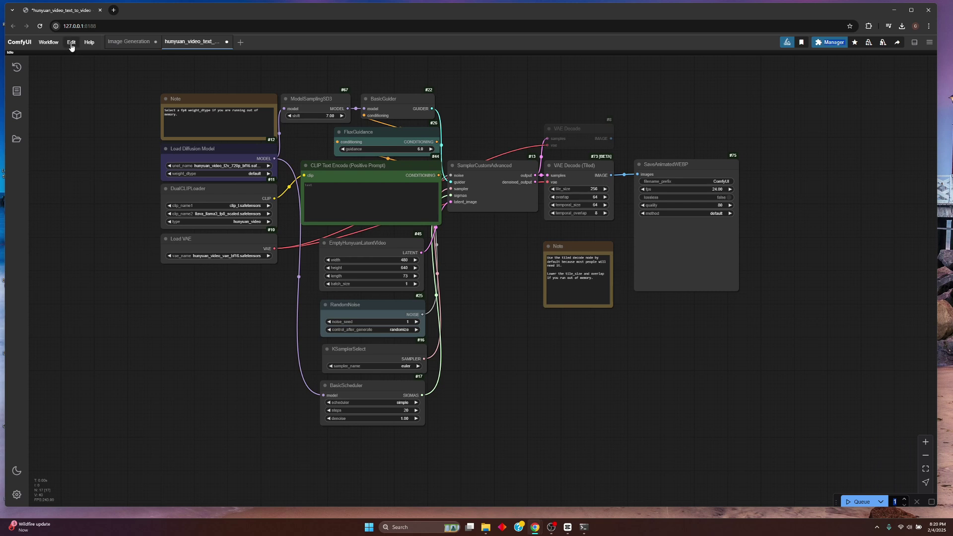
# Step: Refresh the node definitions so the Video Helper Suite nodes are available
pyautogui.click(71, 42)
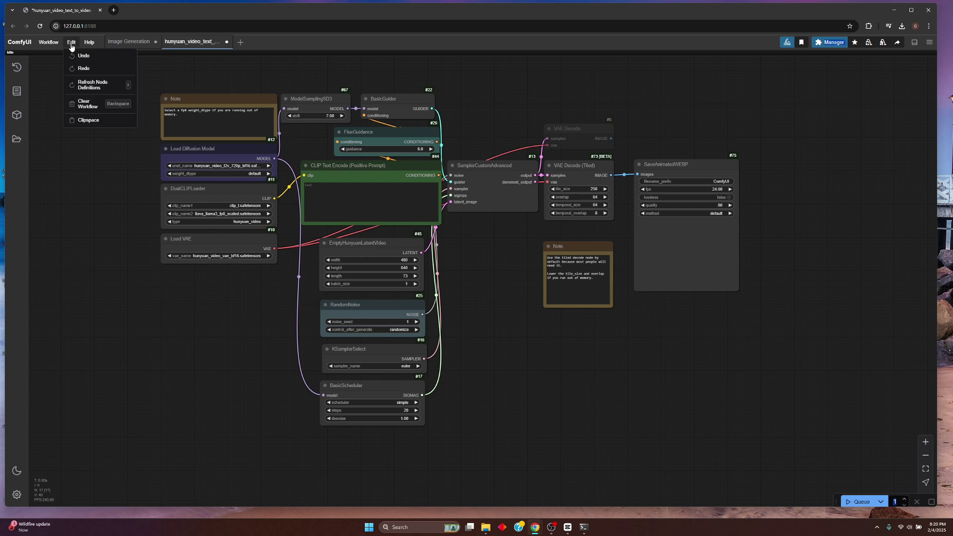
pyautogui.click(85, 87)
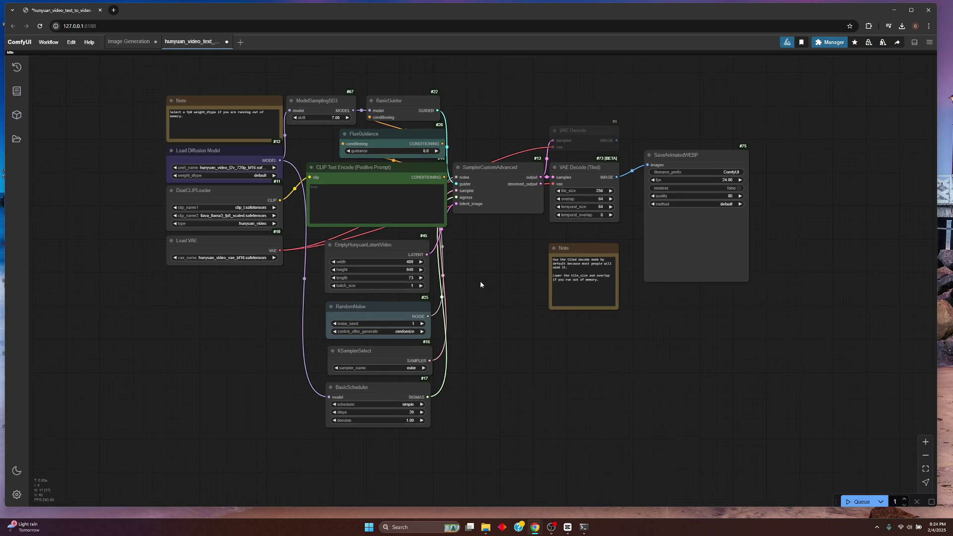
# Step: Add a Video Helper Suite Video Combine node beside SaveAnimatedWEBP and move the VAE Decode (Tiled) image link to its images input
pyautogui.rightClick(479, 279)
pyautogui.click(486, 280)
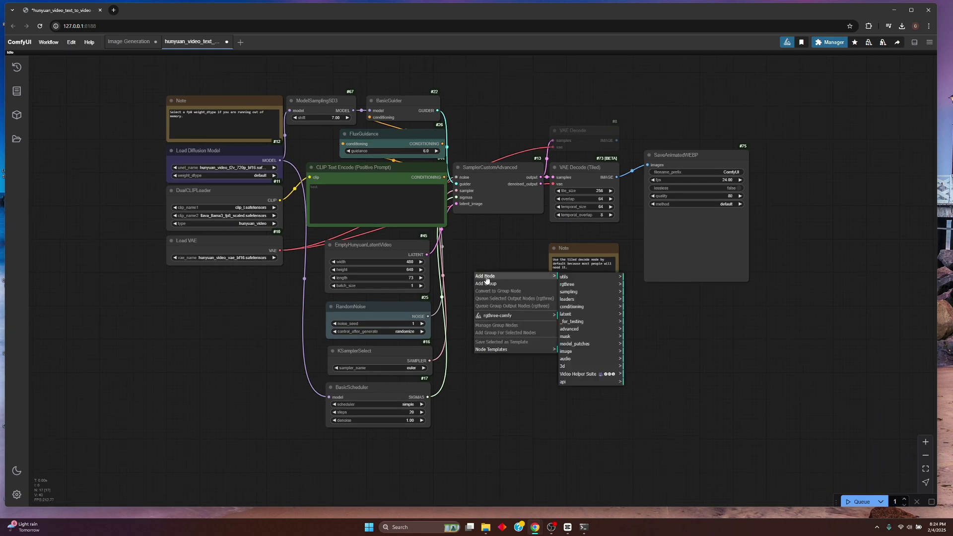
pyautogui.click(577, 375)
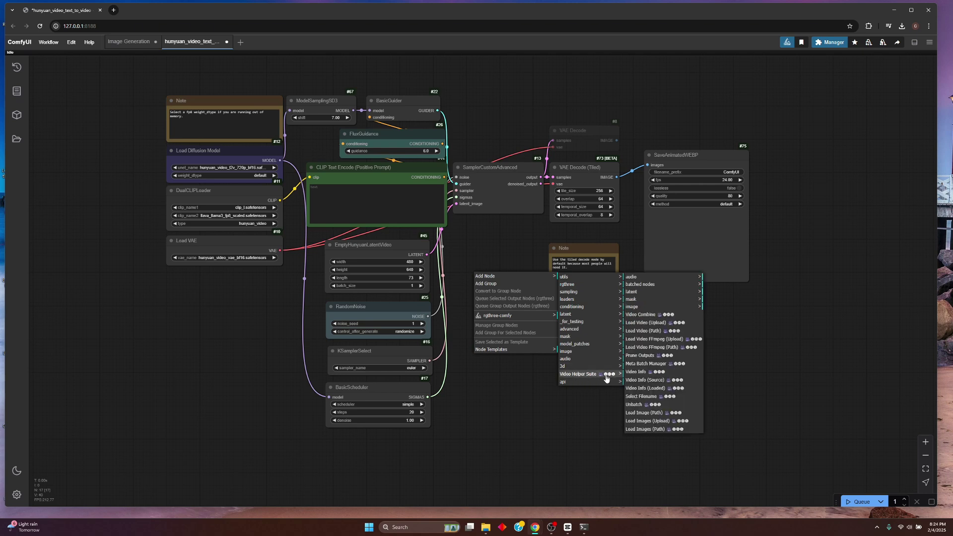
pyautogui.click(632, 316)
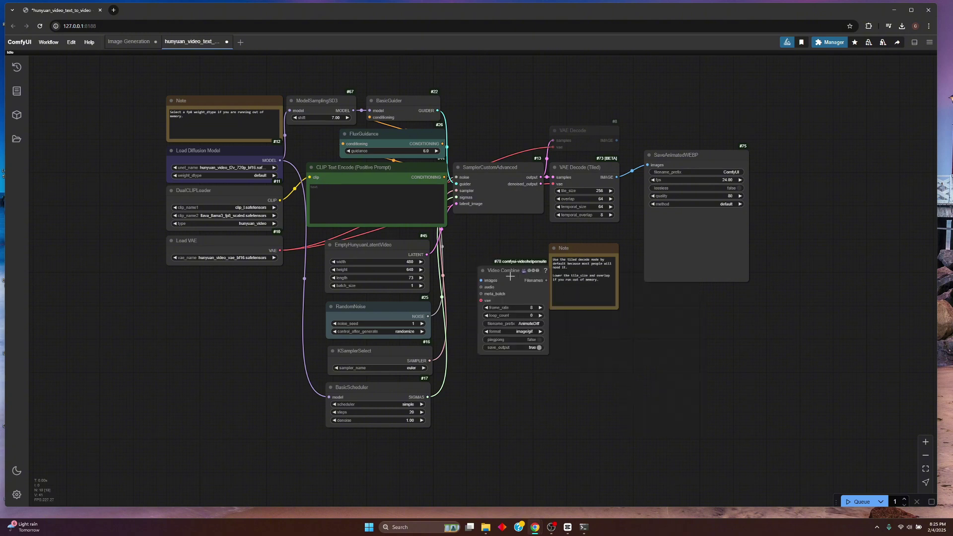
pyautogui.moveTo(501, 271); pyautogui.dragTo(792, 160)
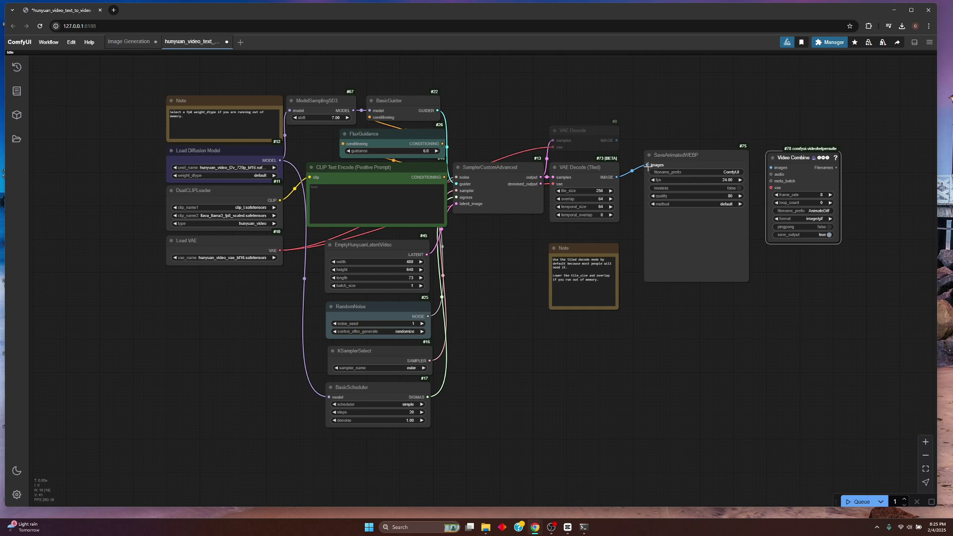
pyautogui.moveTo(647, 165); pyautogui.dragTo(772, 168)
# Step: Remove the SaveAnimatedWEBP node and position the Video Combine node in its place beside VAE Decode (Tiled)
pyautogui.moveTo(706, 158); pyautogui.dragTo(713, 202)
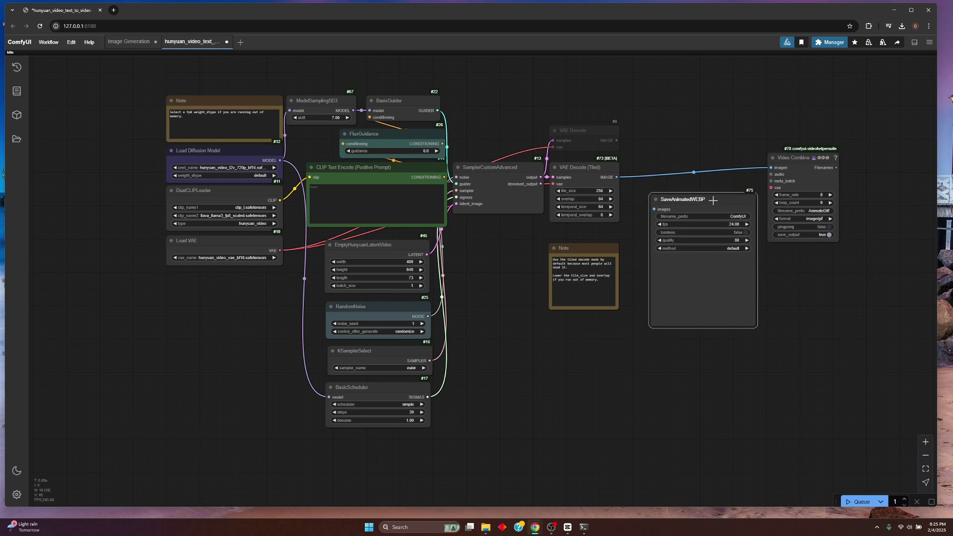
pyautogui.rightClick(713, 197)
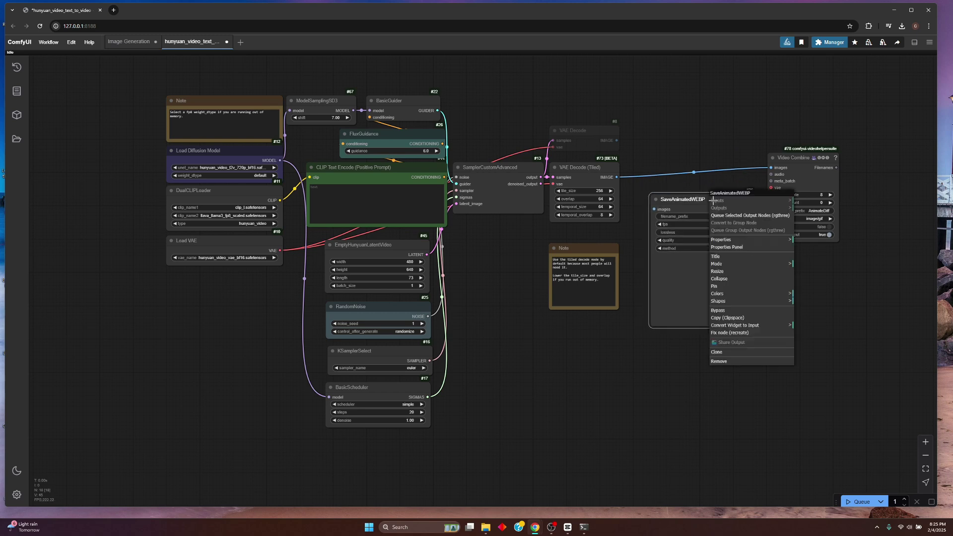
pyautogui.click(718, 361)
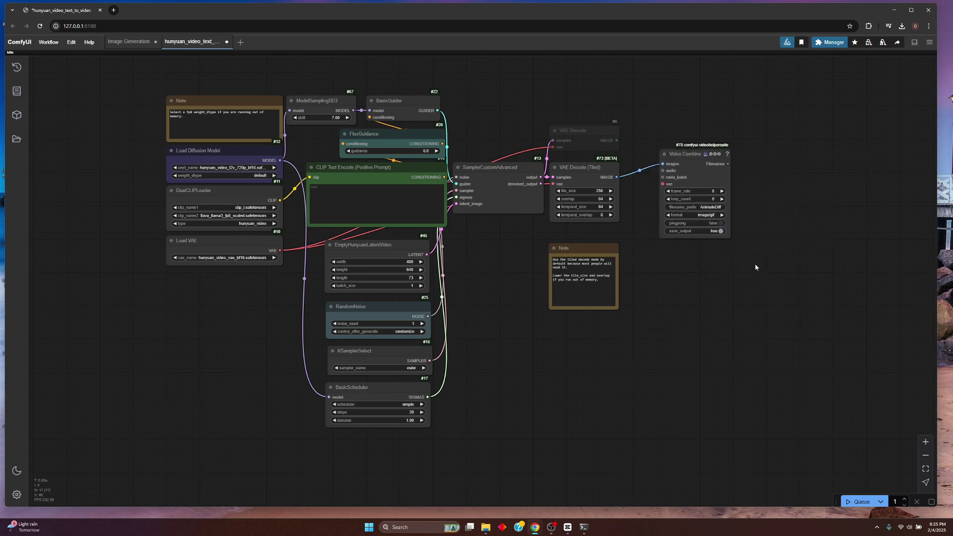
pyautogui.moveTo(686, 151); pyautogui.dragTo(688, 151)
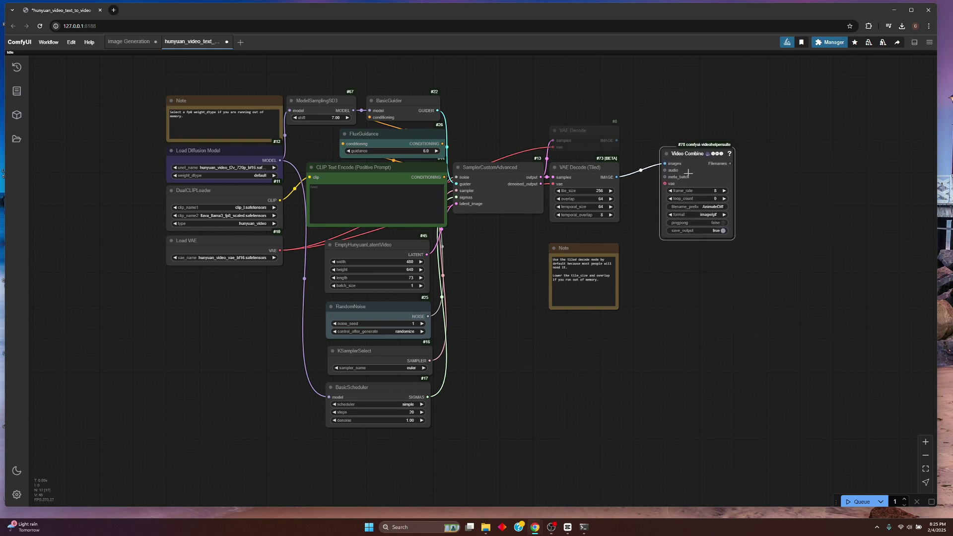
# Step: Set the Video Combine node's frame_rate to 24 and its filename_prefix to hunyuan
pyautogui.click(699, 191)
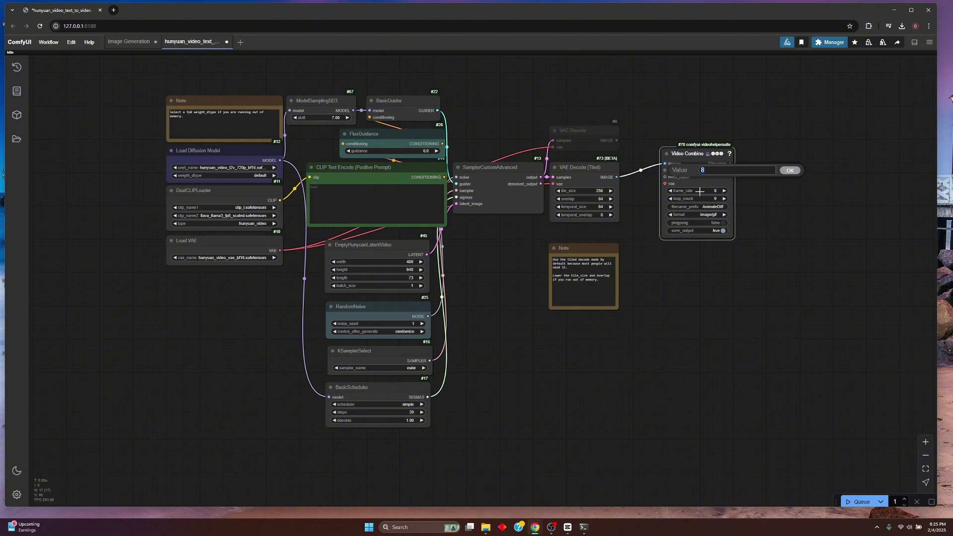
pyautogui.press('Return')
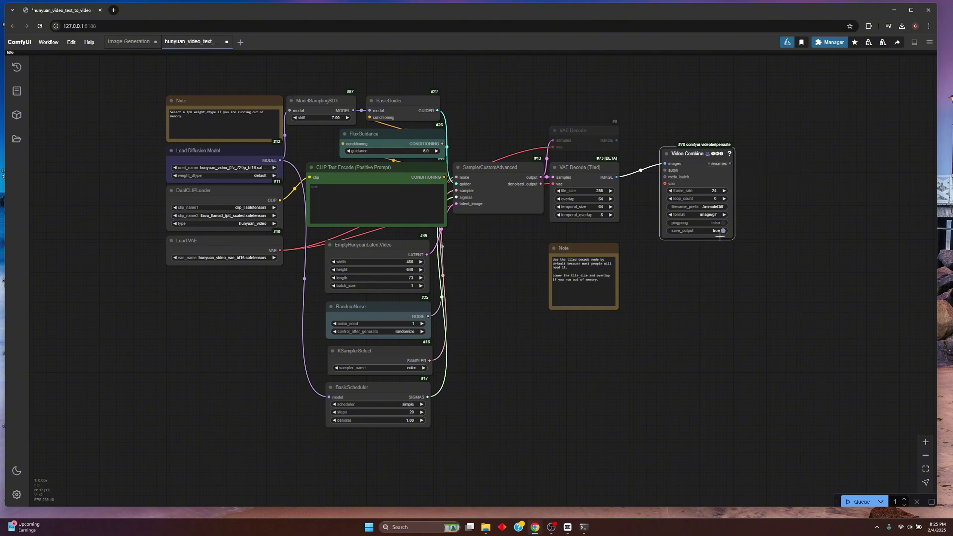
pyautogui.click(712, 207)
pyautogui.write('hunyuan')
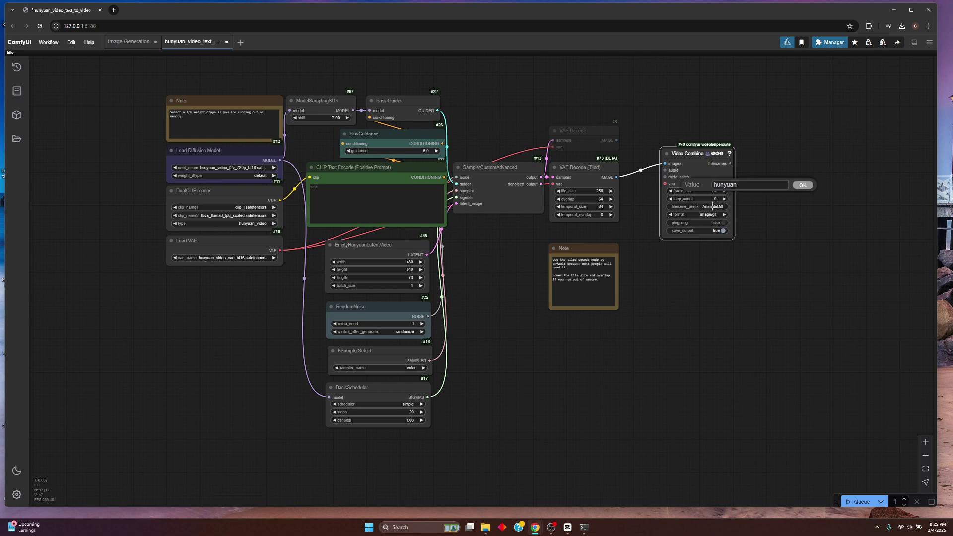
pyautogui.press('Return')
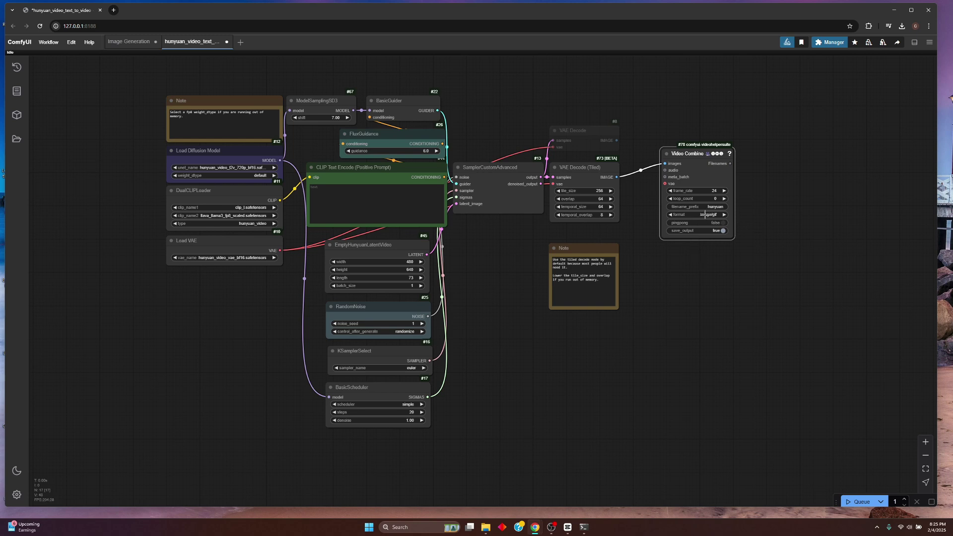
# Step: Set the Video Combine node's output format to video/h264-mp4
pyautogui.click(702, 217)
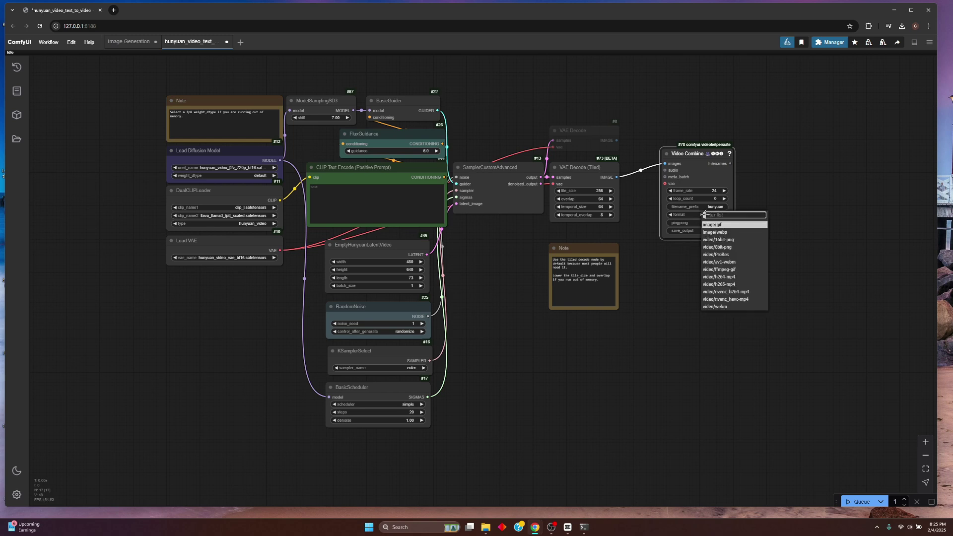
pyautogui.click(718, 277)
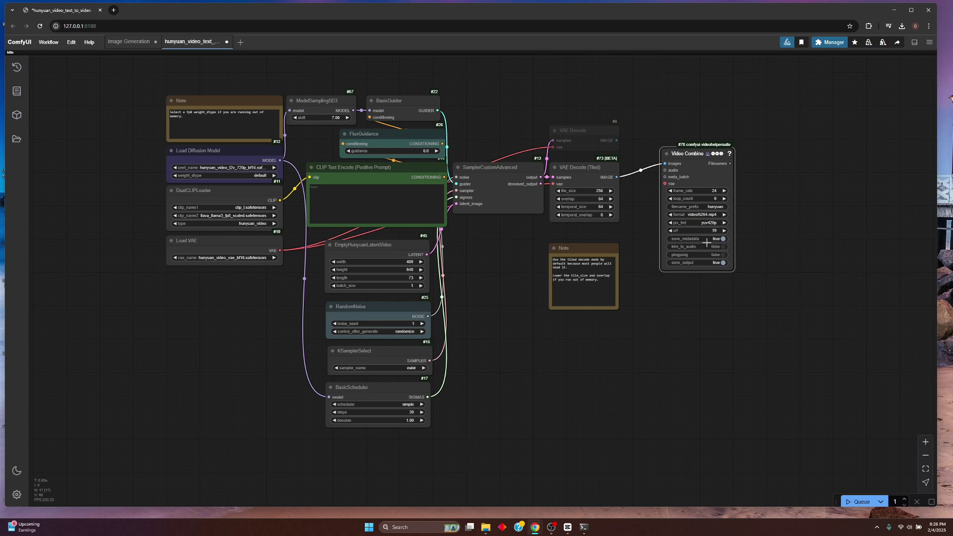
pyautogui.click(682, 231)
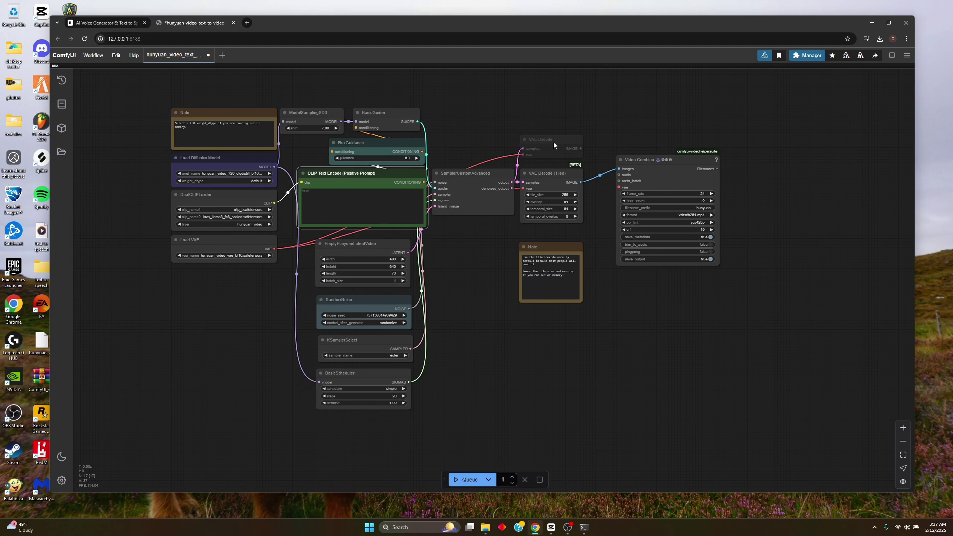
# Step: Enter a short test prompt in the CLIP Text Encode (Positive Prompt) node and queue the workflow for generation
pyautogui.click(334, 198)
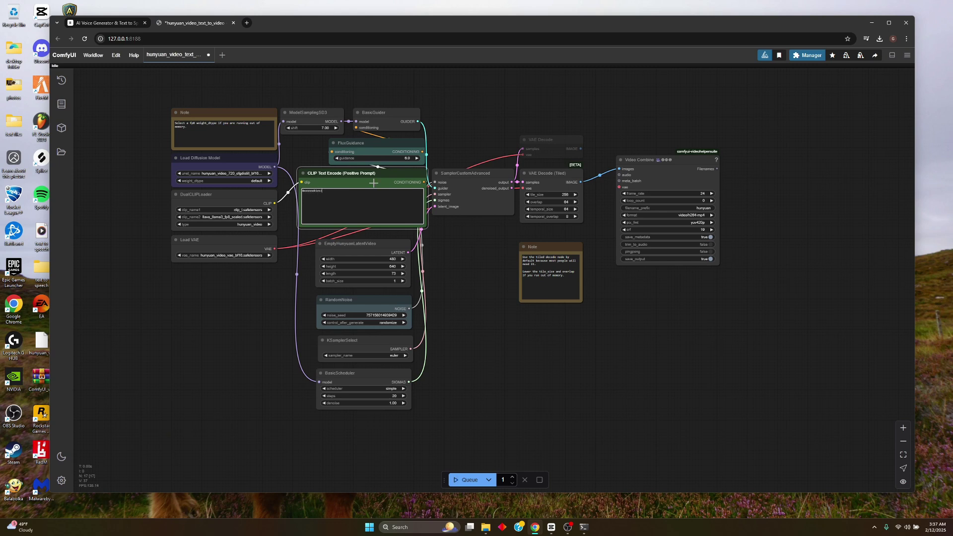
pyautogui.click(467, 480)
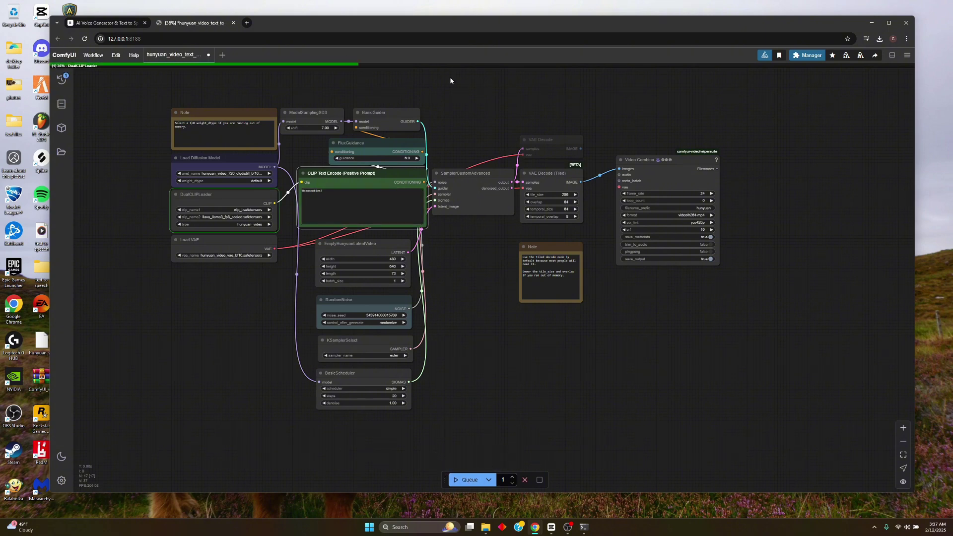